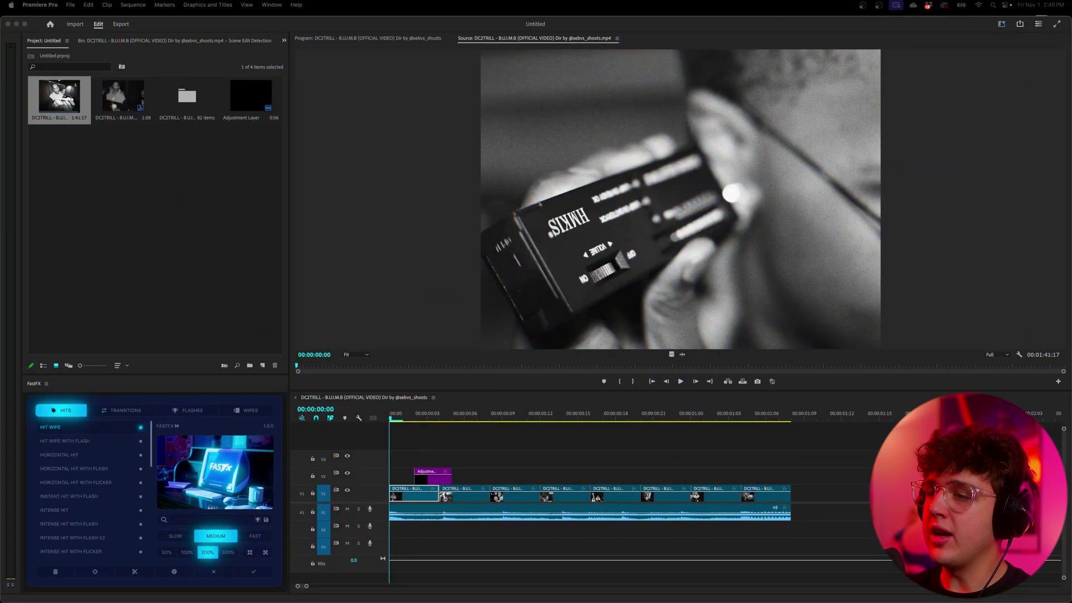
Look through the full source video, and remove the existing adjustment layer above the first cut in the timeline.
{"action": "key", "text": "minus"}
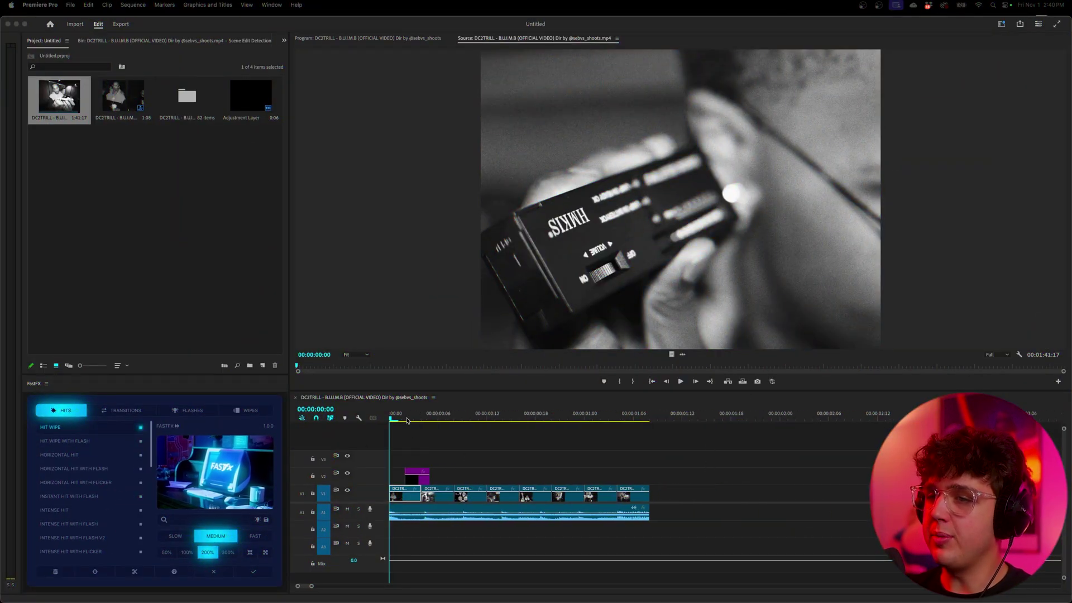
{"action": "double_click", "coordinate": [132, 96]}
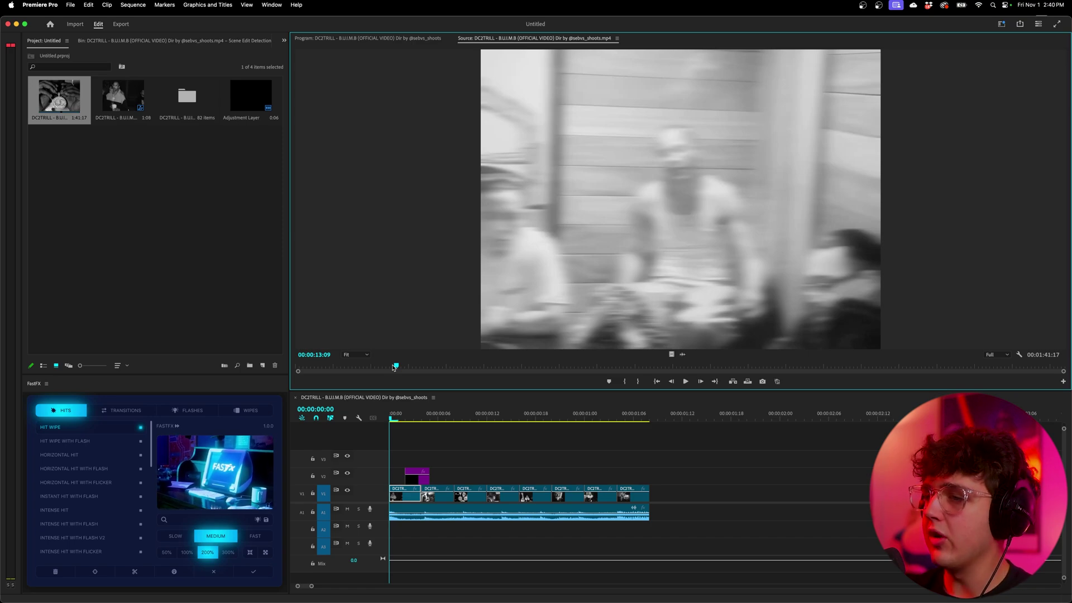
{"action": "left_click", "coordinate": [420, 479]}
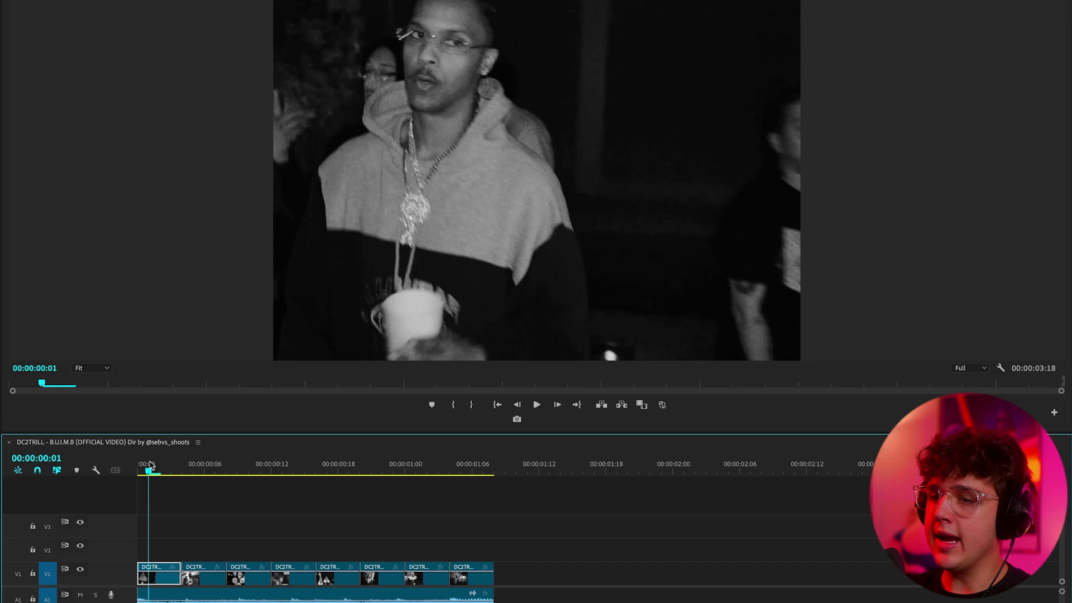
Scrub the sequence of short clips and play it from the start to review the cuts.
{"action": "left_click_drag", "start_coordinate": [401, 414], "coordinate": [511, 422]}
{"action": "left_click_drag", "start_coordinate": [304, 476], "coordinate": [140, 473]}
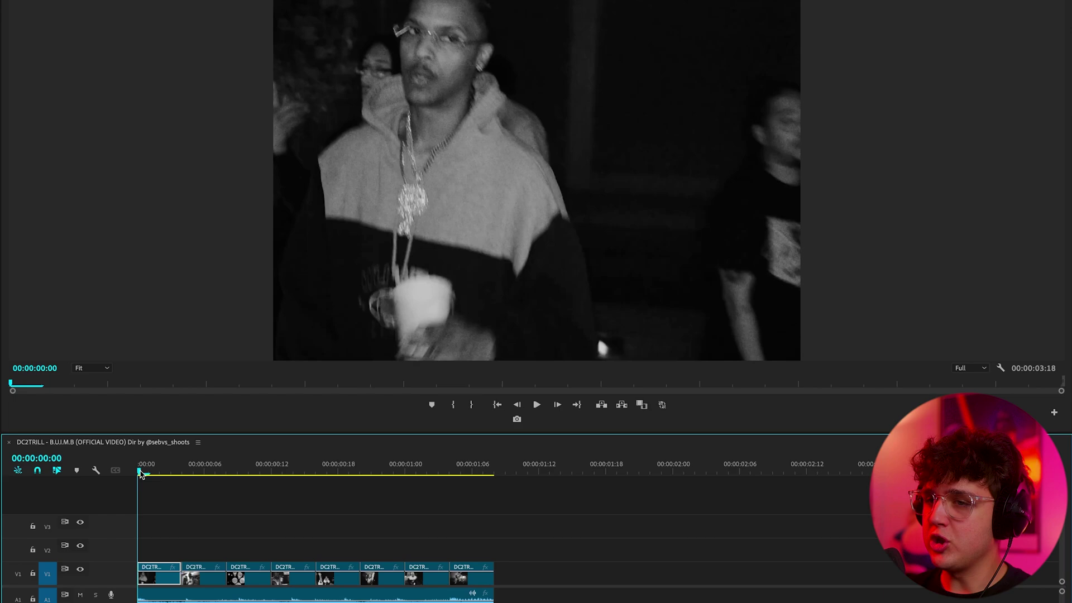
{"action": "key", "text": "space"}
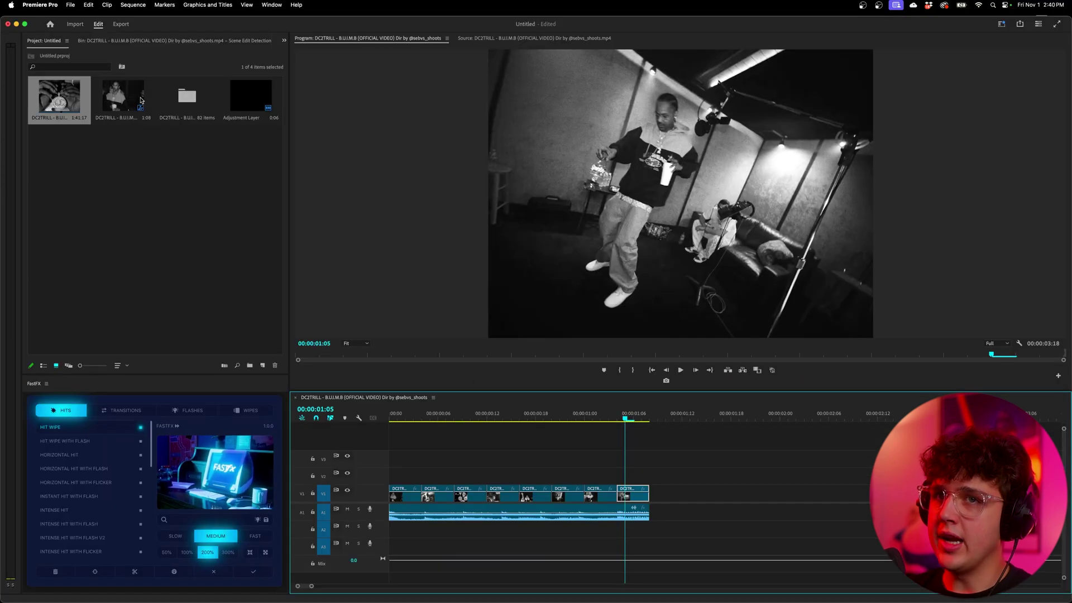
Place the full video after the short clips and open Scene Edit Detection with cuts and a bin of subclips enabled.
{"action": "left_click_drag", "start_coordinate": [141, 100], "coordinate": [792, 491]}
{"action": "right_click", "coordinate": [759, 491]}
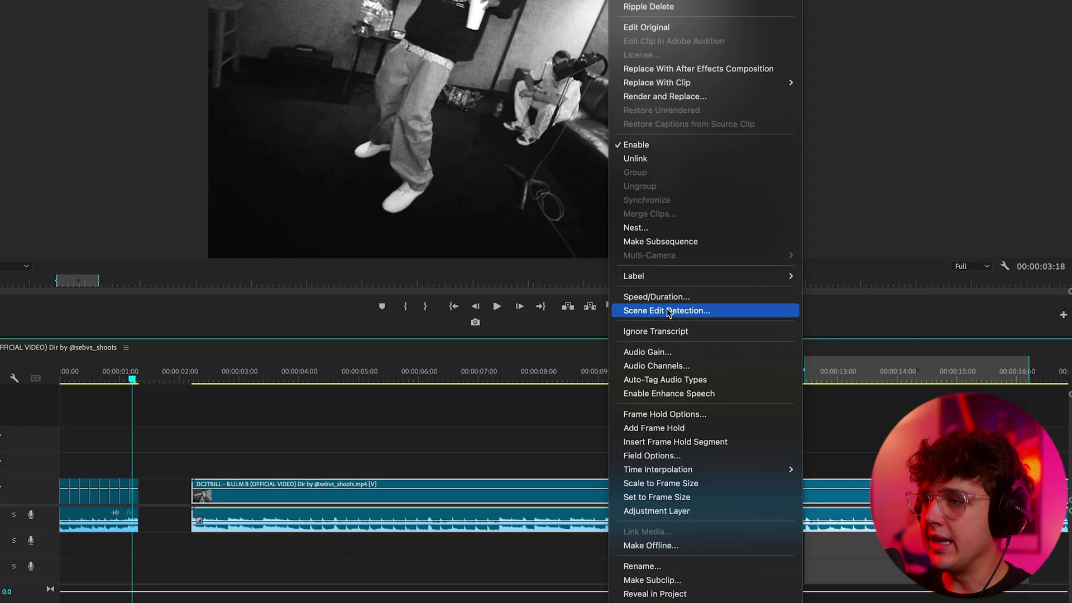
{"action": "left_click", "coordinate": [793, 373]}
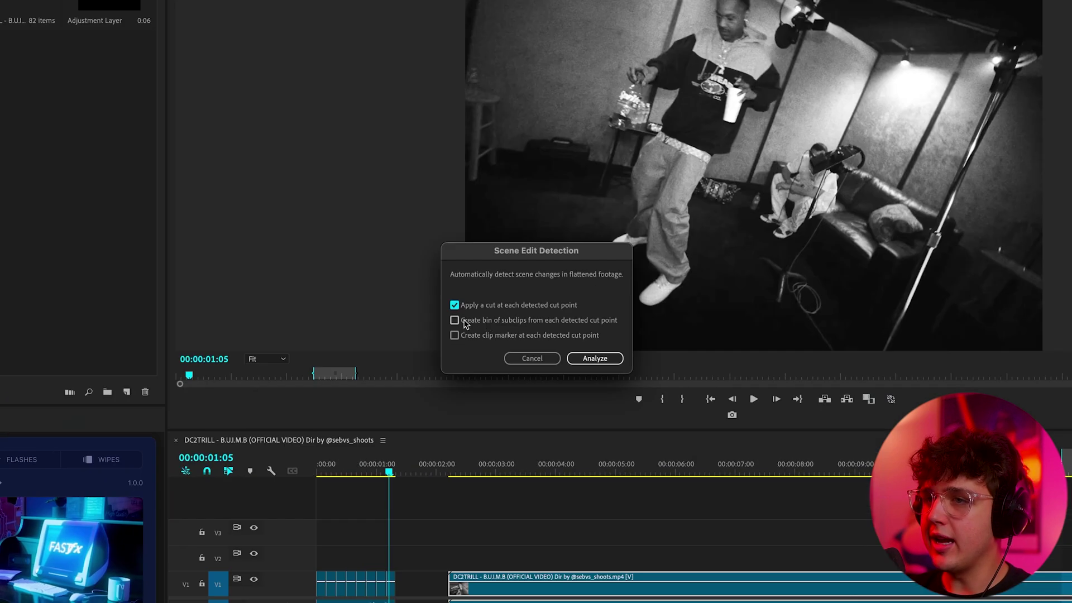
{"action": "left_click", "coordinate": [198, 227]}
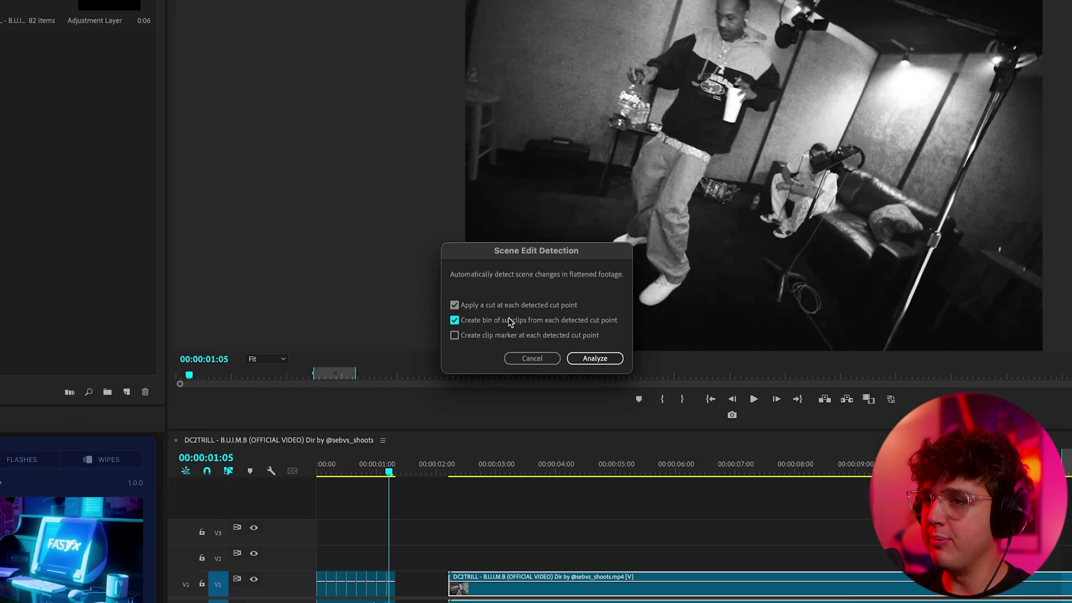
{"action": "left_click", "coordinate": [338, 265]}
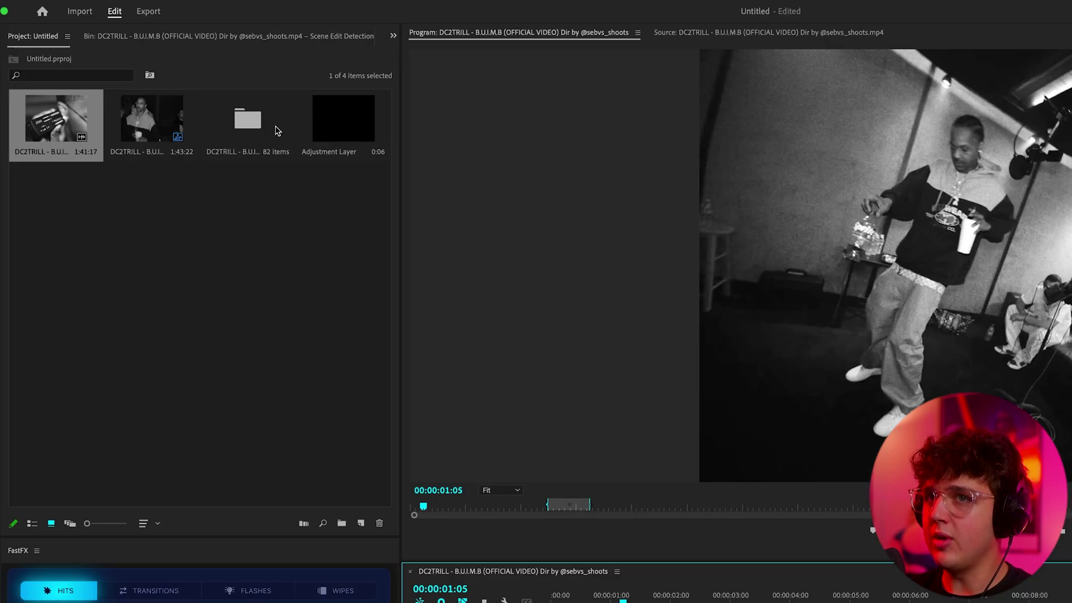
Open the Scene Edit Detection bin and look through its subclips.
{"action": "double_click", "coordinate": [278, 131]}
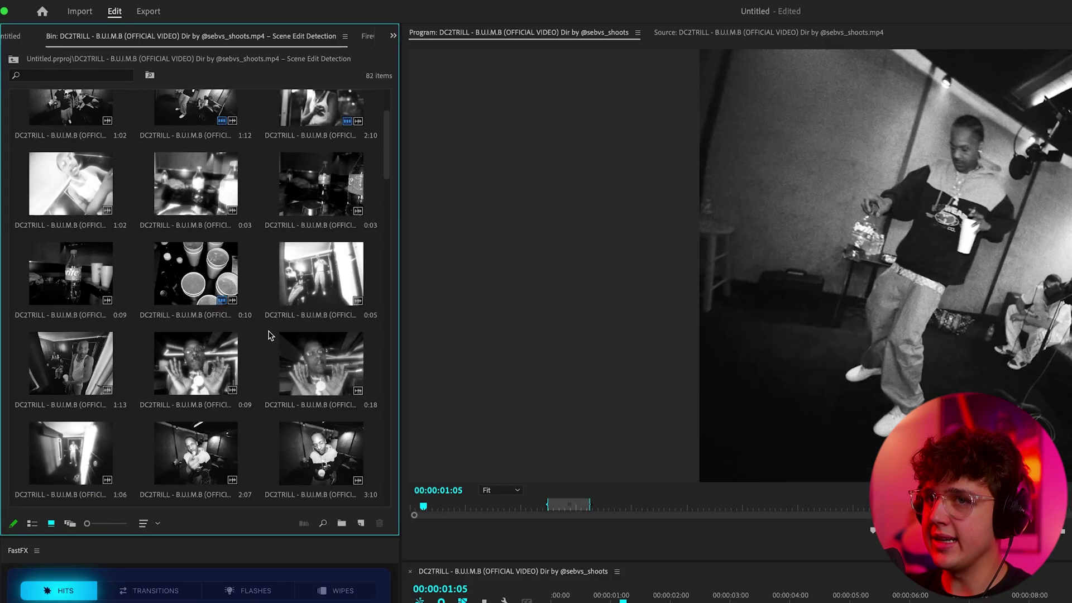
{"action": "scroll", "coordinate": [220, 348], "scroll_direction": "down", "scroll_amount": 10}
{"action": "scroll", "coordinate": [220, 349], "scroll_direction": "down", "scroll_amount": 5}
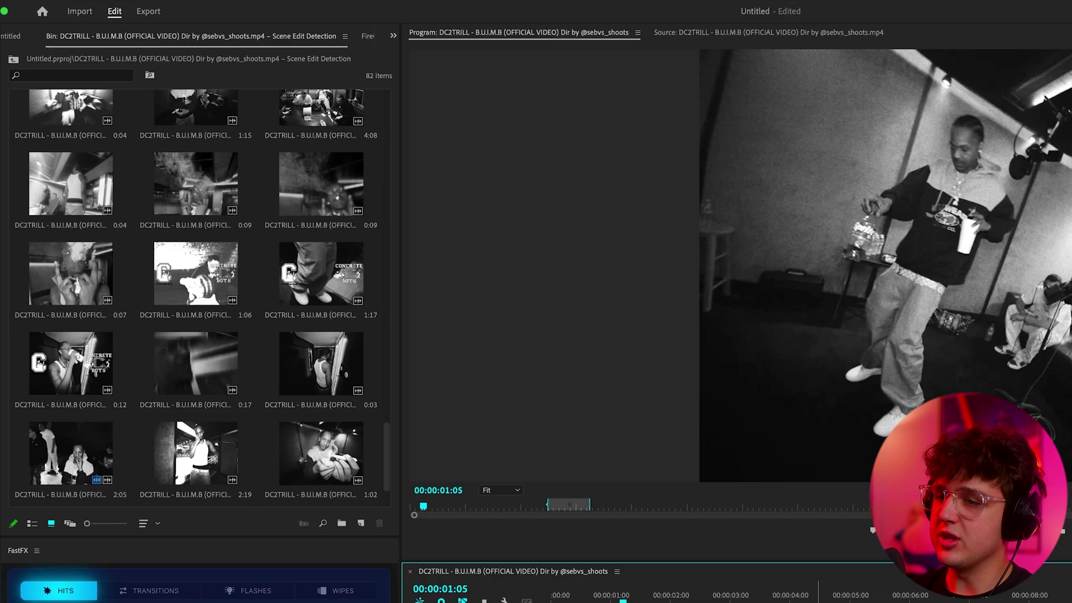
{"action": "scroll", "coordinate": [313, 267], "scroll_direction": "down", "scroll_amount": 2}
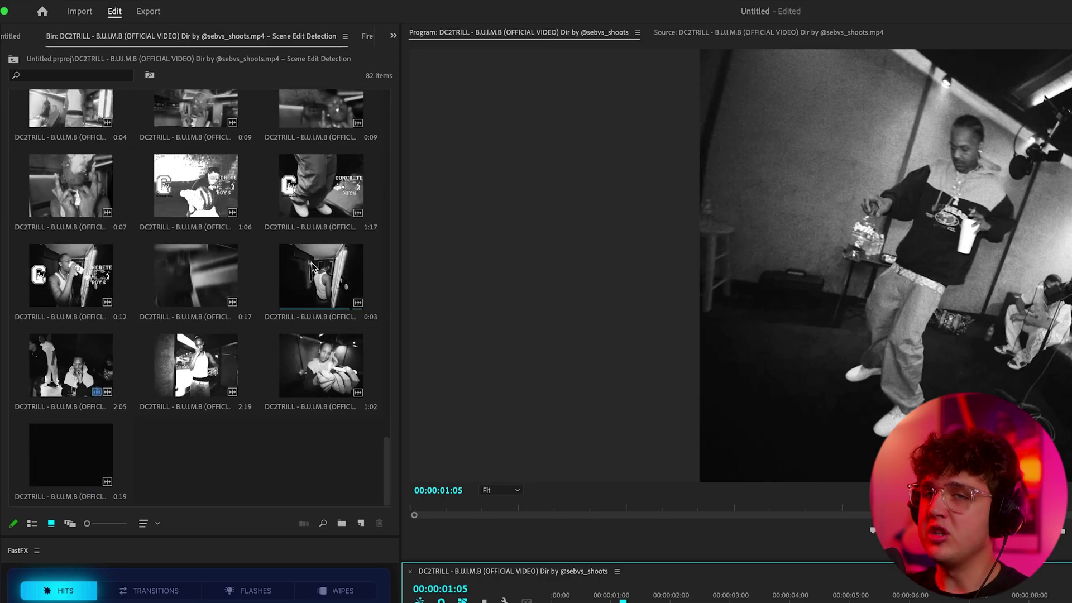
{"action": "scroll", "coordinate": [324, 266], "scroll_direction": "up", "scroll_amount": 5}
{"action": "scroll", "coordinate": [329, 285], "scroll_direction": "up", "scroll_amount": 10}
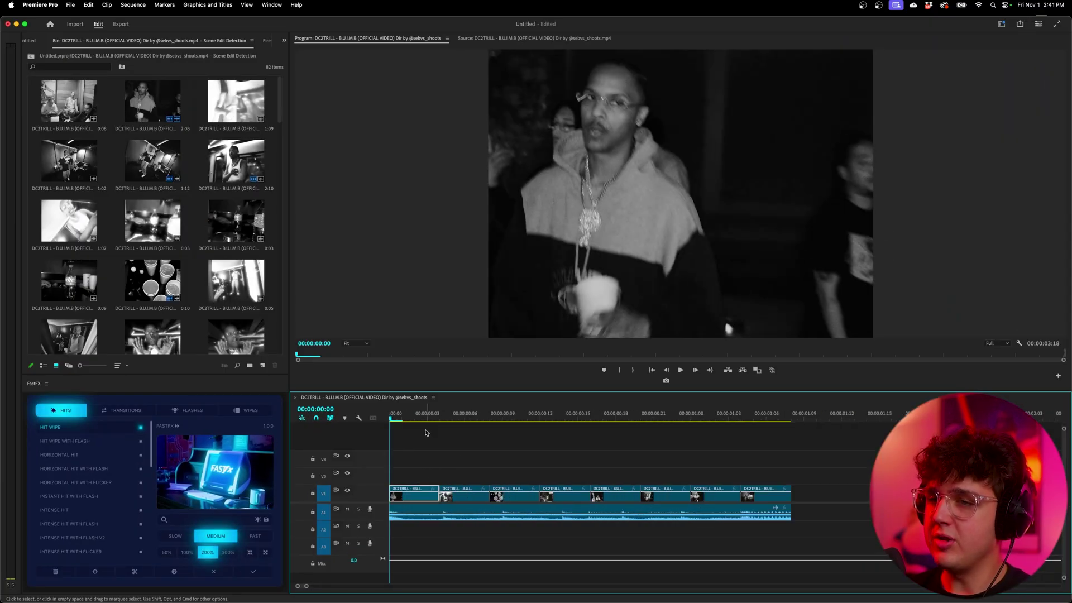
Play the sequence from its beginning to check the first cut without effects.
{"action": "left_click", "coordinate": [412, 417]}
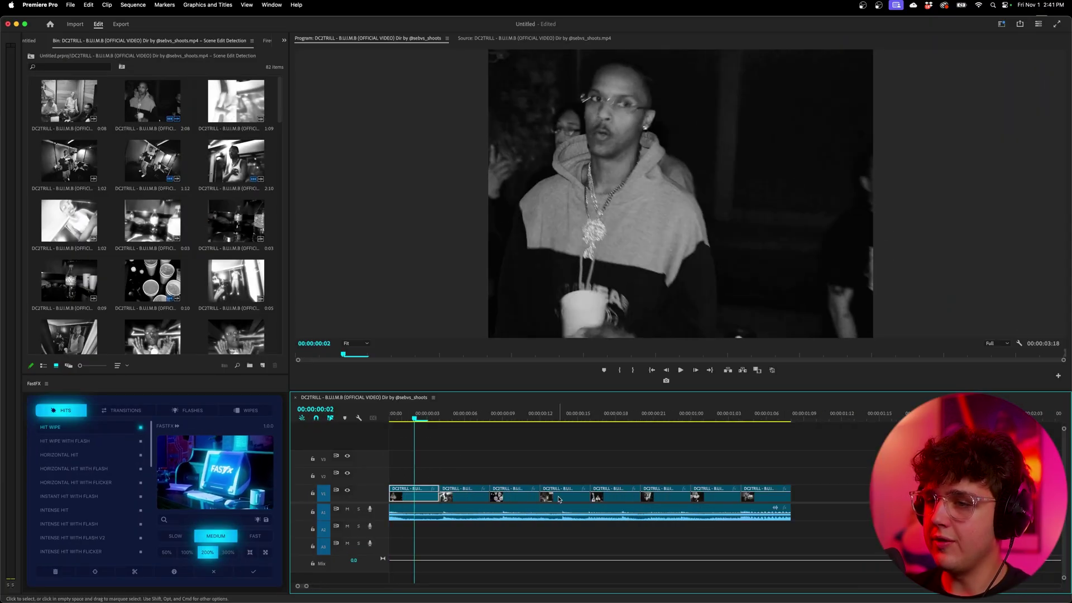
{"action": "left_click", "coordinate": [390, 416]}
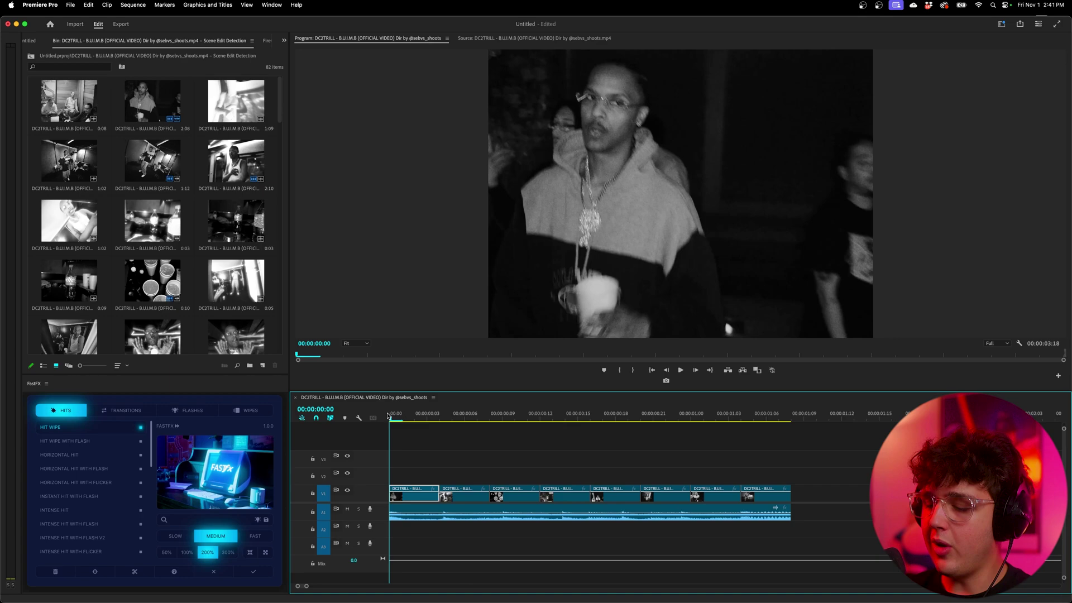
{"action": "key", "text": "space"}
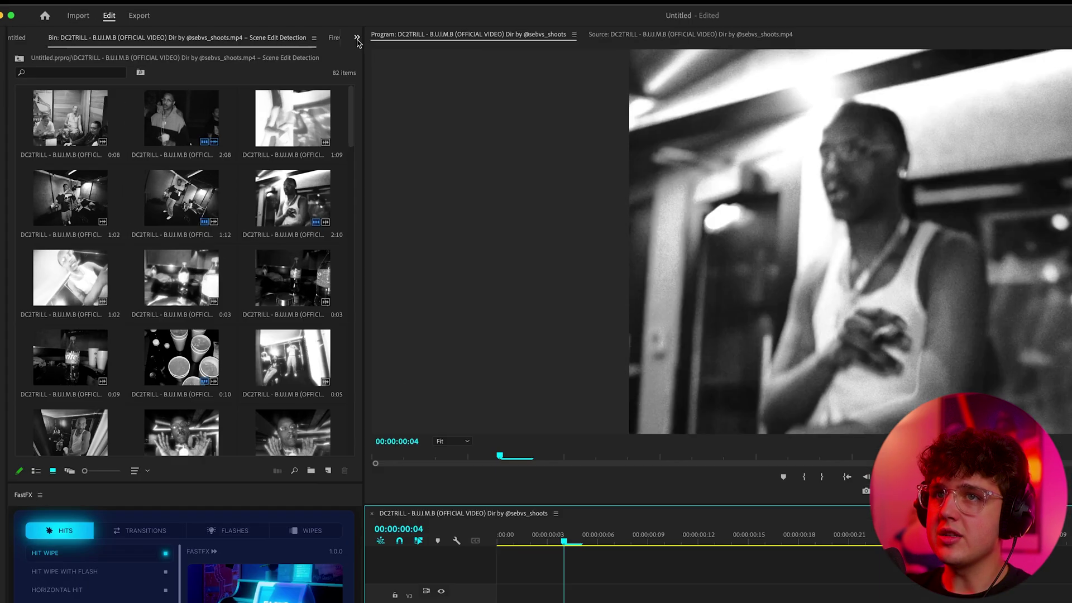
Create a new adjustment layer in the project at 1440 x 1080, 23.976 fps, with square pixels.
{"action": "left_click", "coordinate": [284, 40]}
{"action": "left_click", "coordinate": [300, 54]}
{"action": "right_click", "coordinate": [148, 216]}
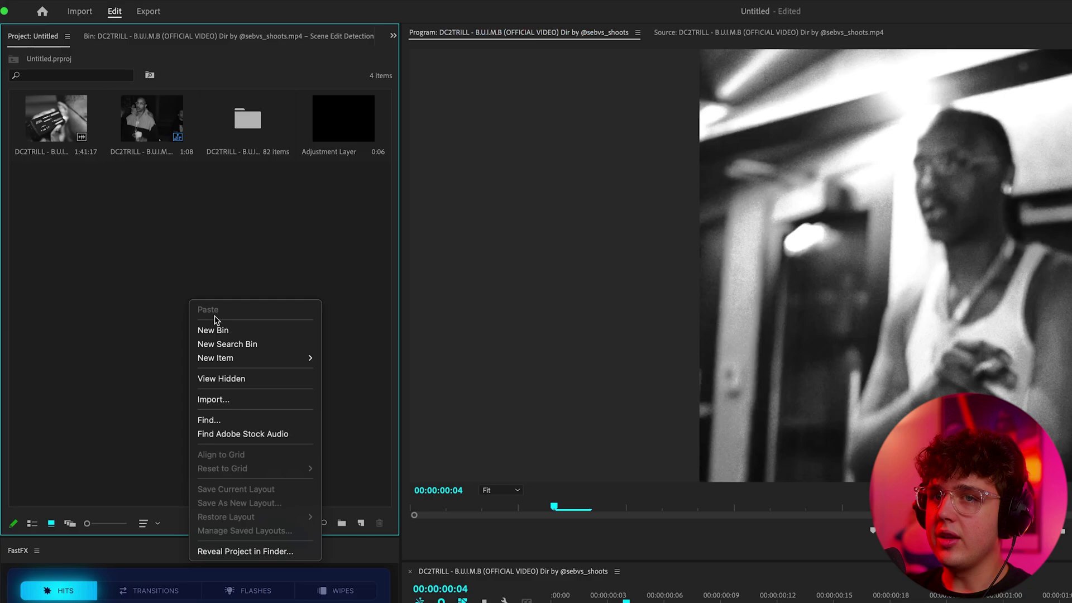
{"action": "mouse_move", "coordinate": [239, 358]}
{"action": "left_click", "coordinate": [381, 400]}
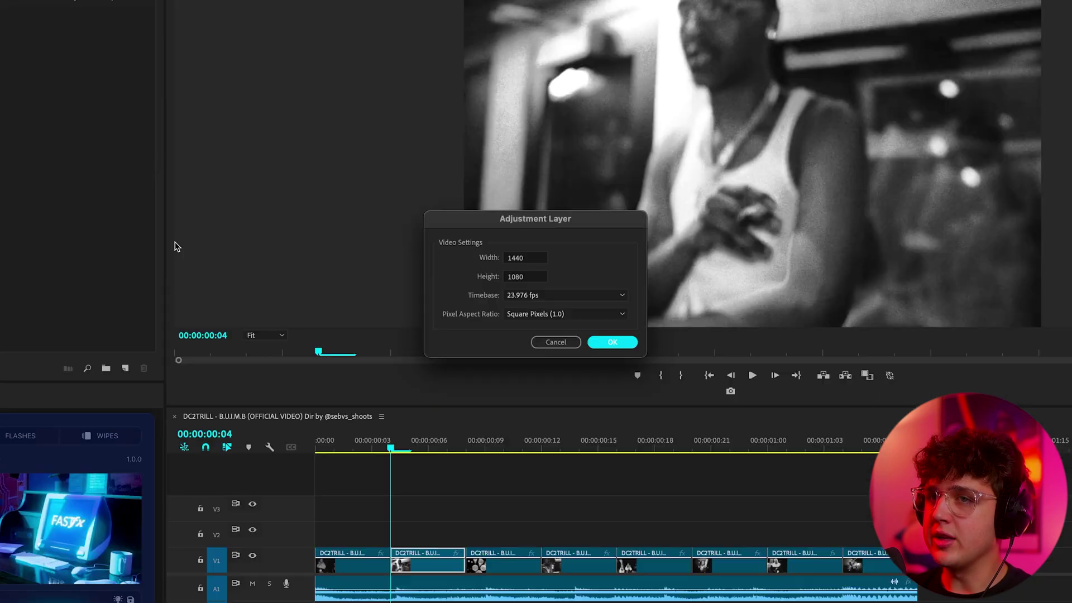
{"action": "key", "text": "Return"}
Place the new adjustment layer on V2 above the first cut, spanning three frames on either side.
{"action": "left_click_drag", "start_coordinate": [57, 201], "coordinate": [633, 602]}
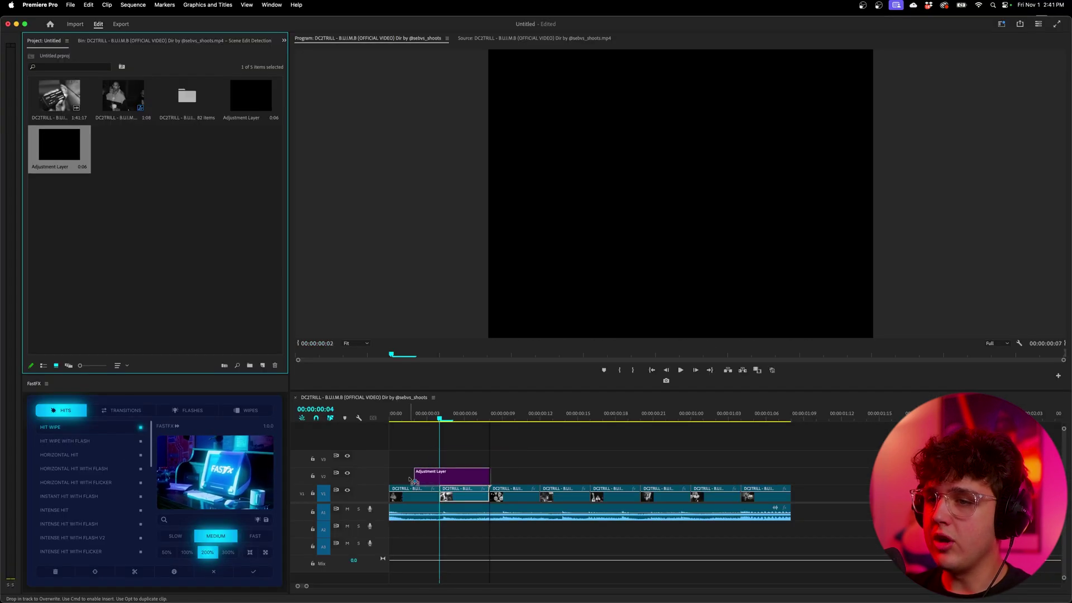
{"action": "left_click_drag", "start_coordinate": [406, 481], "coordinate": [406, 480]}
{"action": "left_click", "coordinate": [407, 416]}
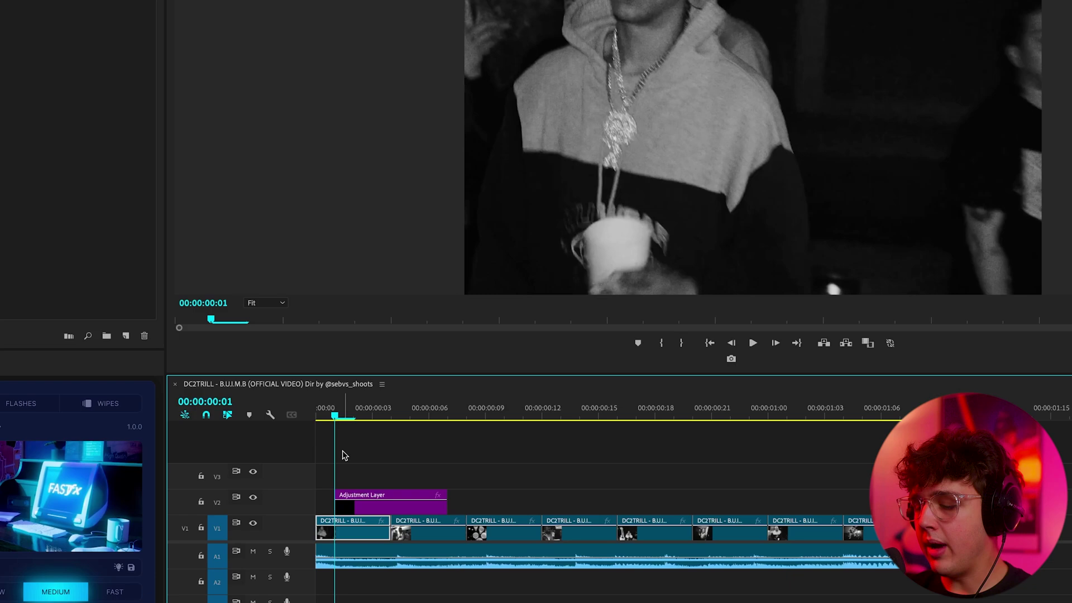
Trim the adjustment layer to one frame on either side of the first cut, covering frames 3 to 5.
{"action": "key", "text": "Right"}
{"action": "key", "text": "Right"}
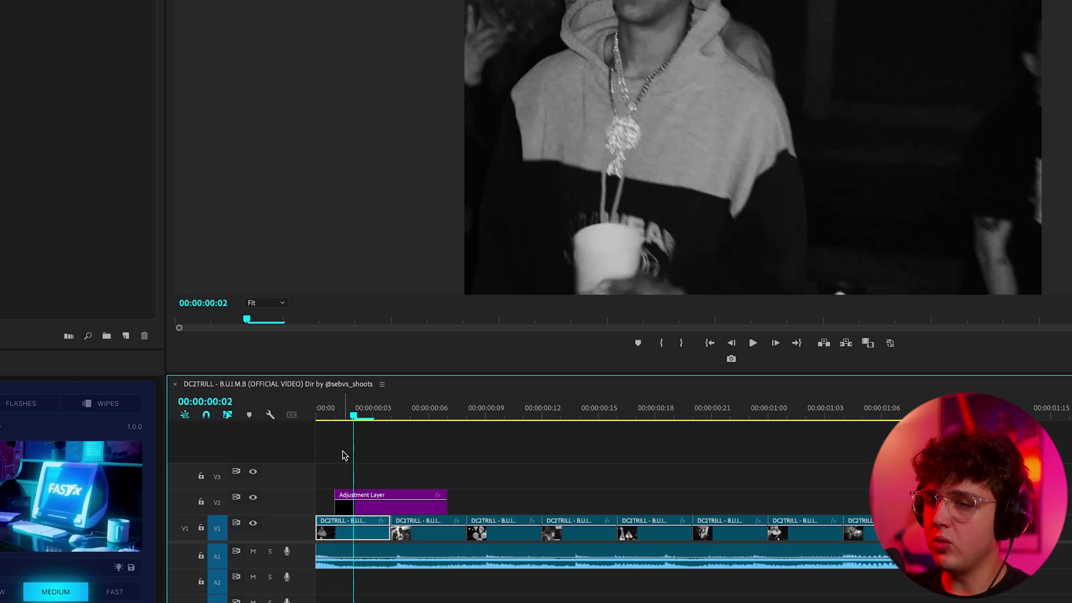
{"action": "key", "text": "Right"}
{"action": "key", "text": "Right"}
{"action": "key", "text": "Right"}
{"action": "left_click", "coordinate": [332, 414]}
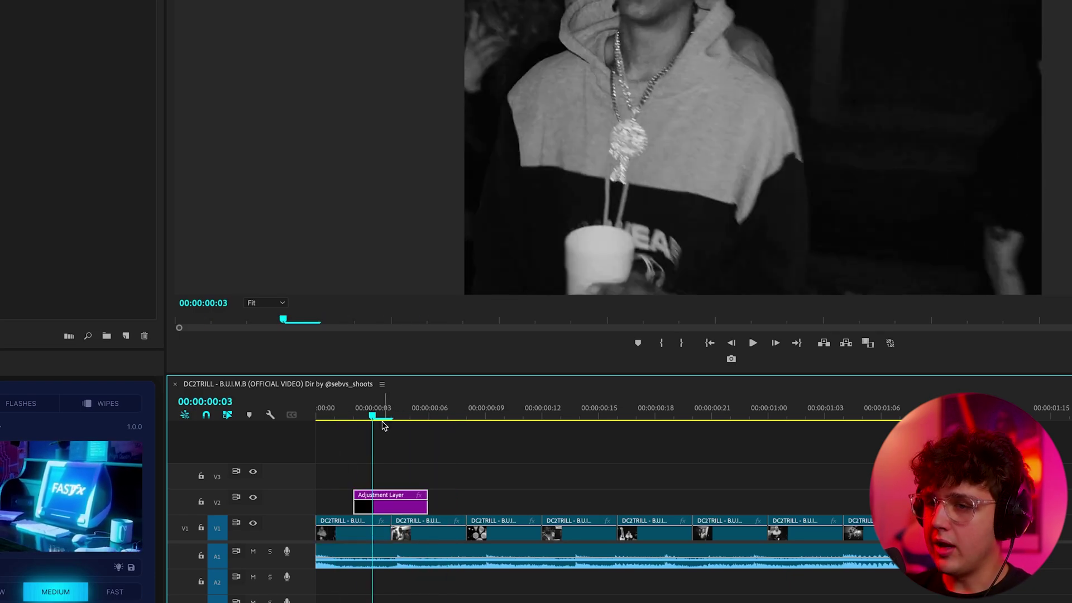
{"action": "left_click_drag", "start_coordinate": [382, 424], "coordinate": [393, 416]}
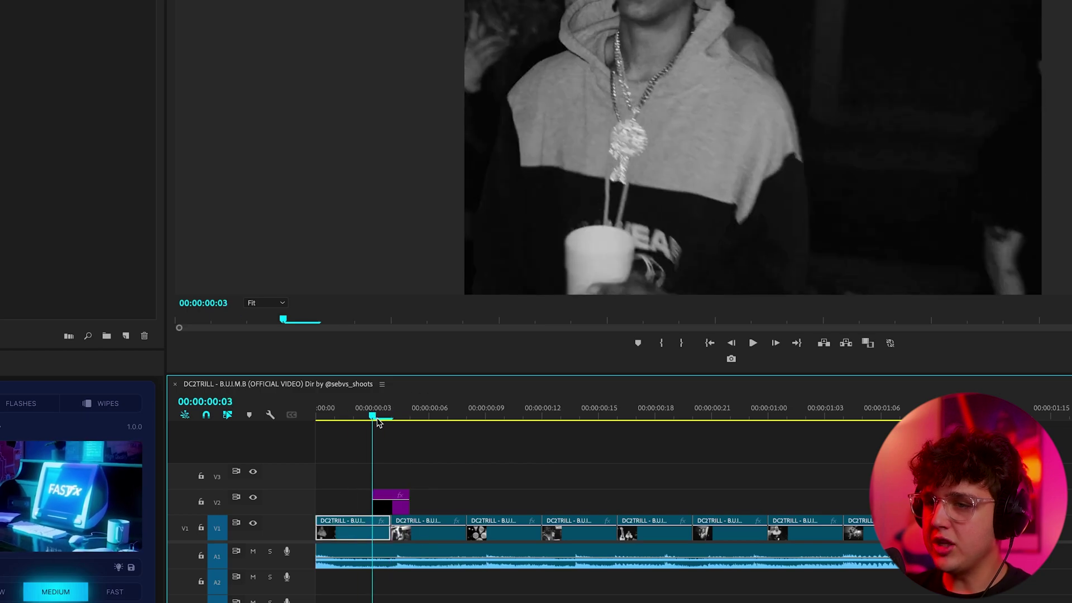
{"action": "left_click_drag", "start_coordinate": [374, 420], "coordinate": [392, 417]}
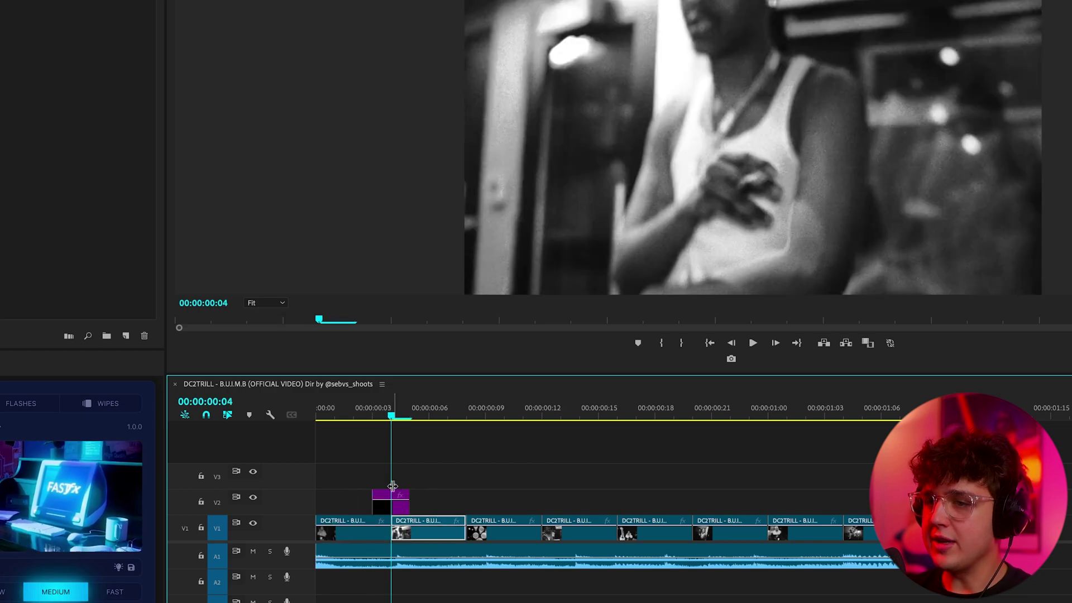
Find the Directional Blur video effect and apply it to the adjustment layer over the first cut.
{"action": "left_click", "coordinate": [400, 496]}
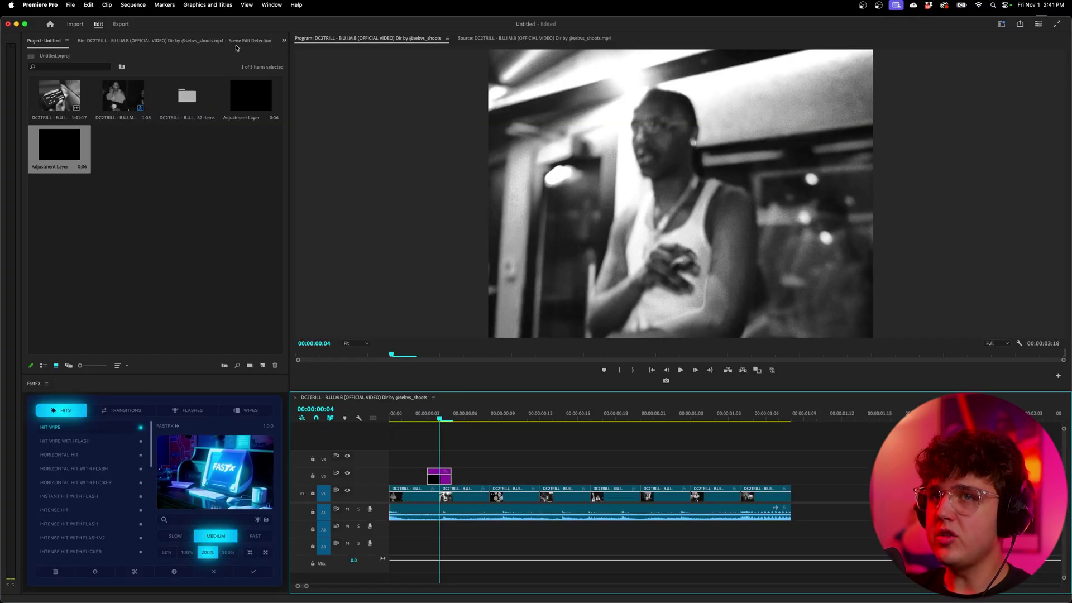
{"action": "left_click", "coordinate": [285, 40]}
{"action": "left_click", "coordinate": [303, 106]}
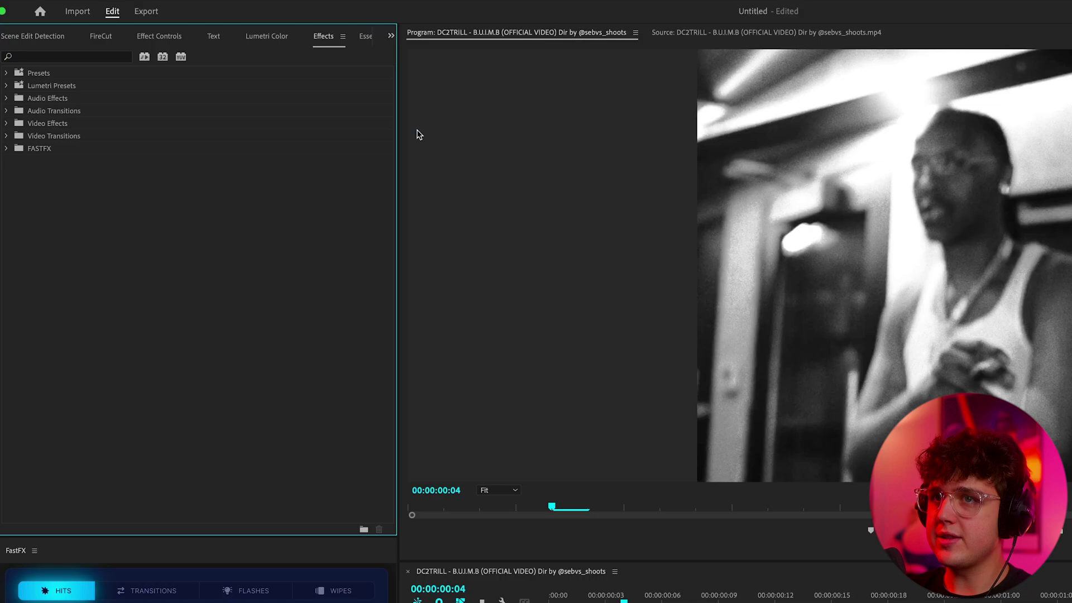
{"action": "type", "text": "direc"}
{"action": "left_click", "coordinate": [58, 149]}
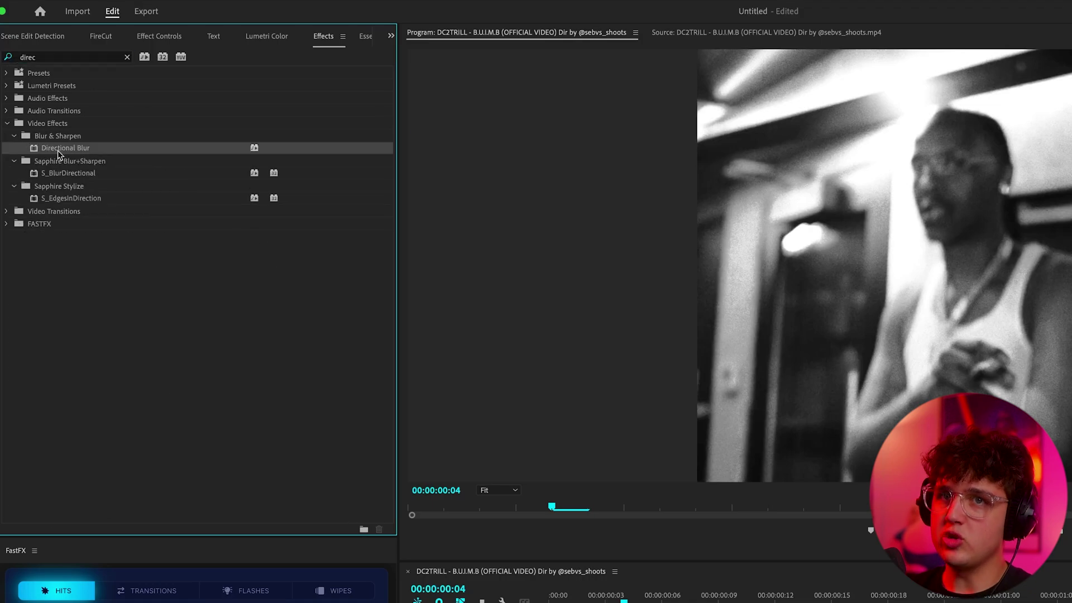
{"action": "left_click_drag", "start_coordinate": [467, 376], "coordinate": [620, 413]}
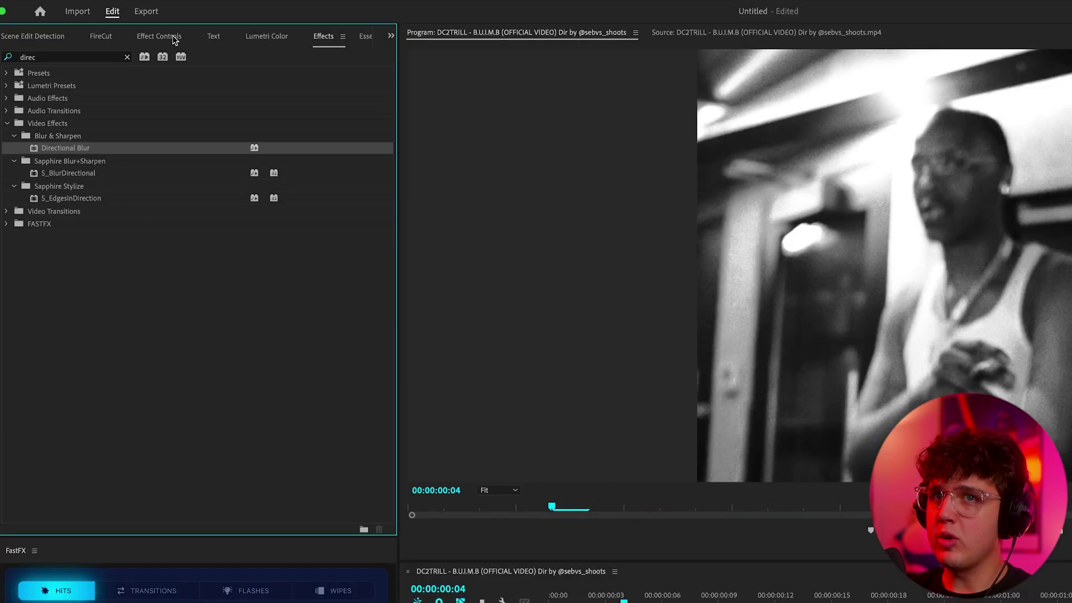
Set the adjustment layer's Directional Blur to a blur length of 46 and a direction of 90°.
{"action": "left_click", "coordinate": [174, 37]}
{"action": "key", "text": "Left"}
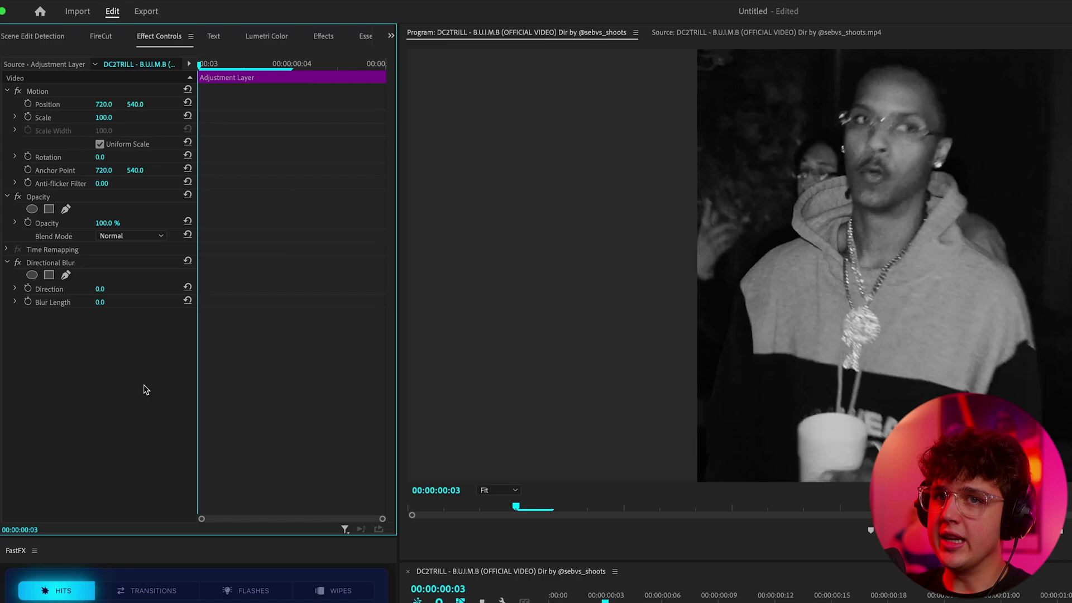
{"action": "left_click_drag", "start_coordinate": [104, 302], "coordinate": [123, 302]}
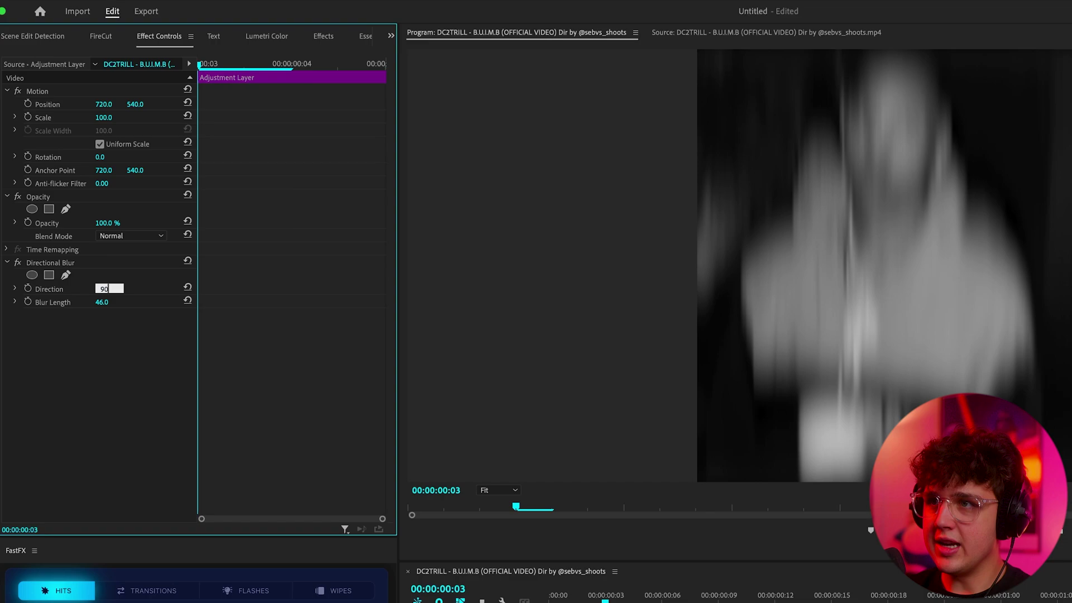
{"action": "type", "text": "90"}
{"action": "key", "text": "Return"}
Play the sequence from the start to preview the directional blur on the first cut.
{"action": "left_click", "coordinate": [578, 602]}
{"action": "key", "text": "space"}
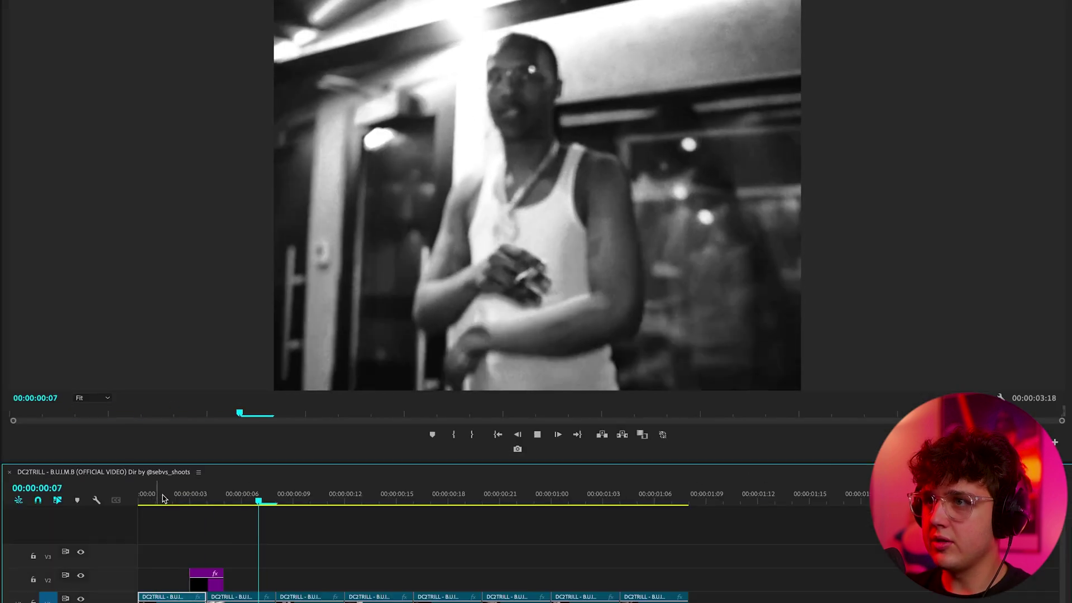
{"action": "mouse_move", "coordinate": [581, 602]}
{"action": "left_mouse_down"}
{"action": "mouse_move", "coordinate": [643, 602]}
{"action": "mouse_move", "coordinate": [588, 602]}
{"action": "left_mouse_up"}
{"action": "mouse_move", "coordinate": [172, 507]}
{"action": "left_mouse_down"}
{"action": "mouse_move", "coordinate": [251, 508]}
{"action": "mouse_move", "coordinate": [158, 513]}
{"action": "left_mouse_up"}
Duplicate the blurred adjustment layer on V2 over each of the six remaining cuts and play back the transitions.
{"action": "left_click_drag", "start_coordinate": [214, 585], "coordinate": [280, 588]}
{"action": "left_click_drag", "start_coordinate": [282, 493], "coordinate": [348, 490]}
{"action": "left_click_drag", "start_coordinate": [347, 490], "coordinate": [406, 493]}
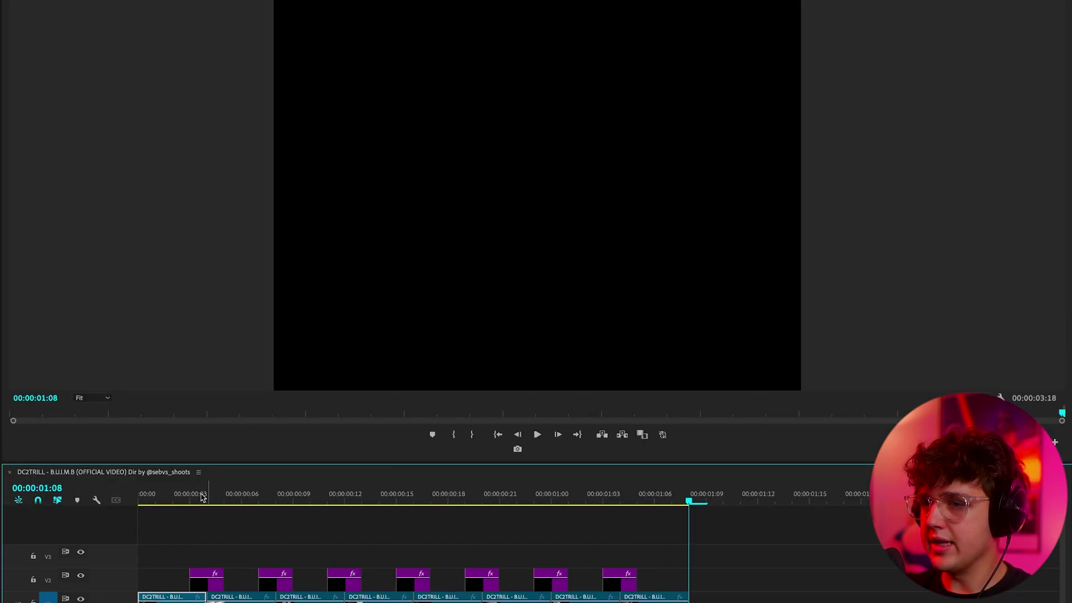
{"action": "left_click", "coordinate": [189, 499]}
{"action": "key", "text": "space"}
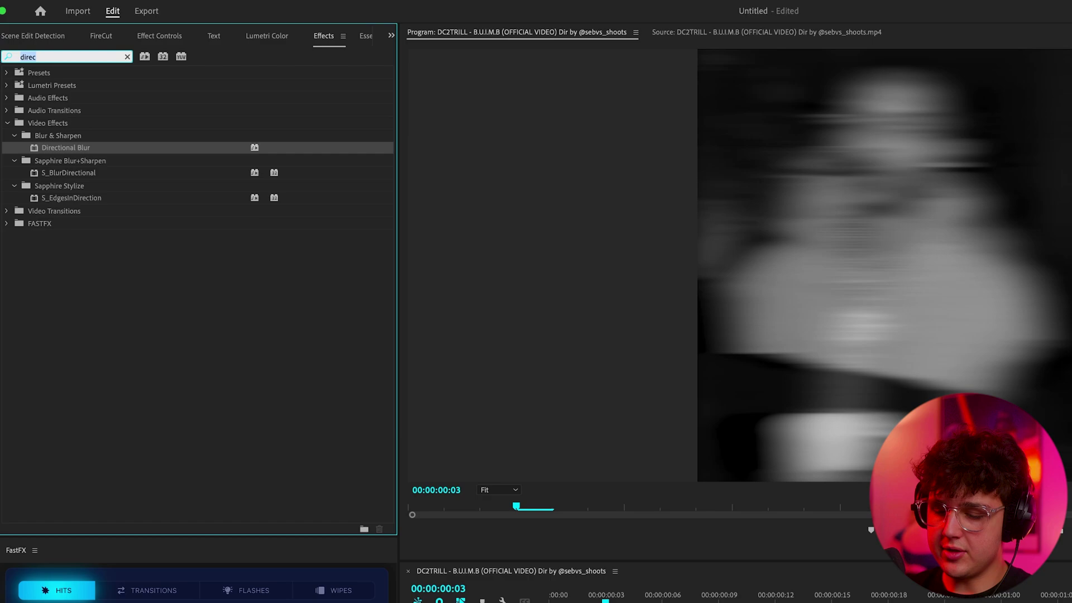
Find the Lumetri Color effect and apply it to the adjustment layer over the first cut.
{"action": "type", "text": "lumetri color"}
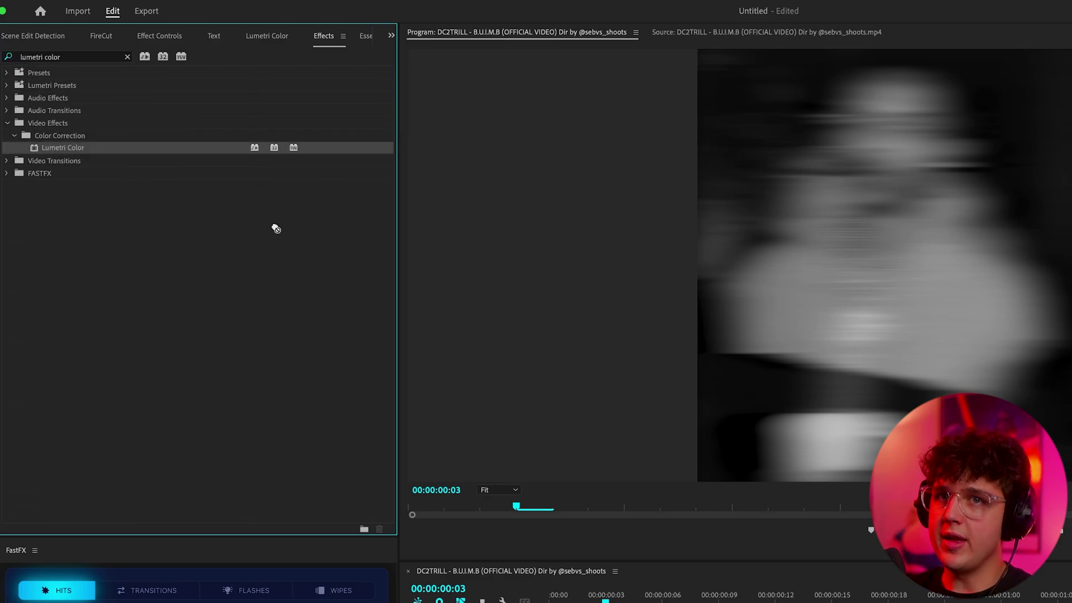
{"action": "left_click_drag", "start_coordinate": [276, 228], "coordinate": [625, 422]}
Keyframe the Lumetri Color exposure at 1.0 on the first adjustment layer at the cut, frame 00:00:00:04.
{"action": "key", "text": "Right"}
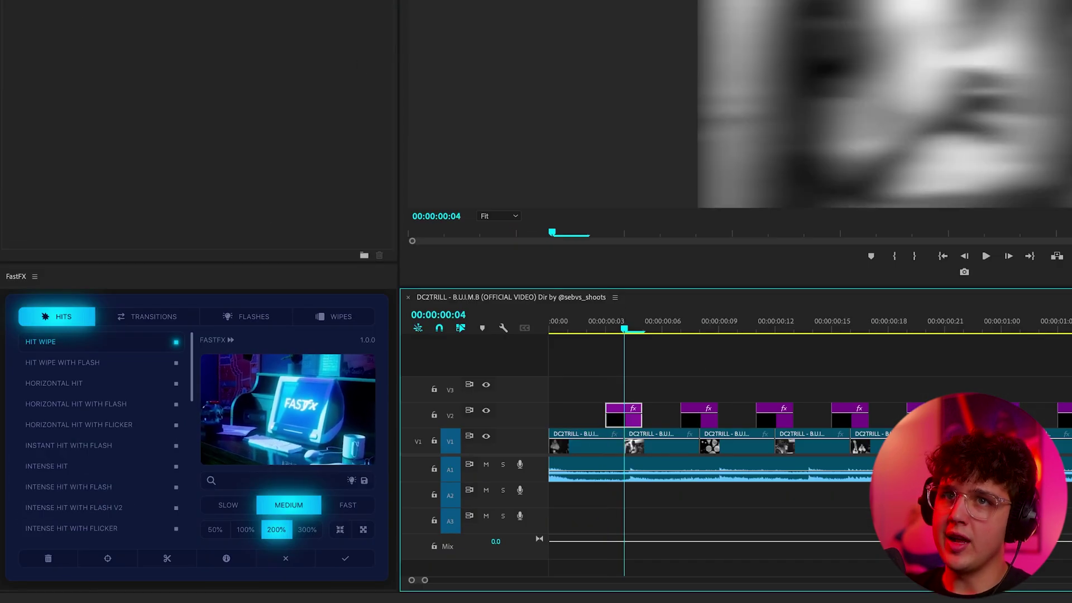
{"action": "left_click", "coordinate": [251, 42]}
{"action": "key", "text": "shift+5"}
{"action": "left_click", "coordinate": [17, 342]}
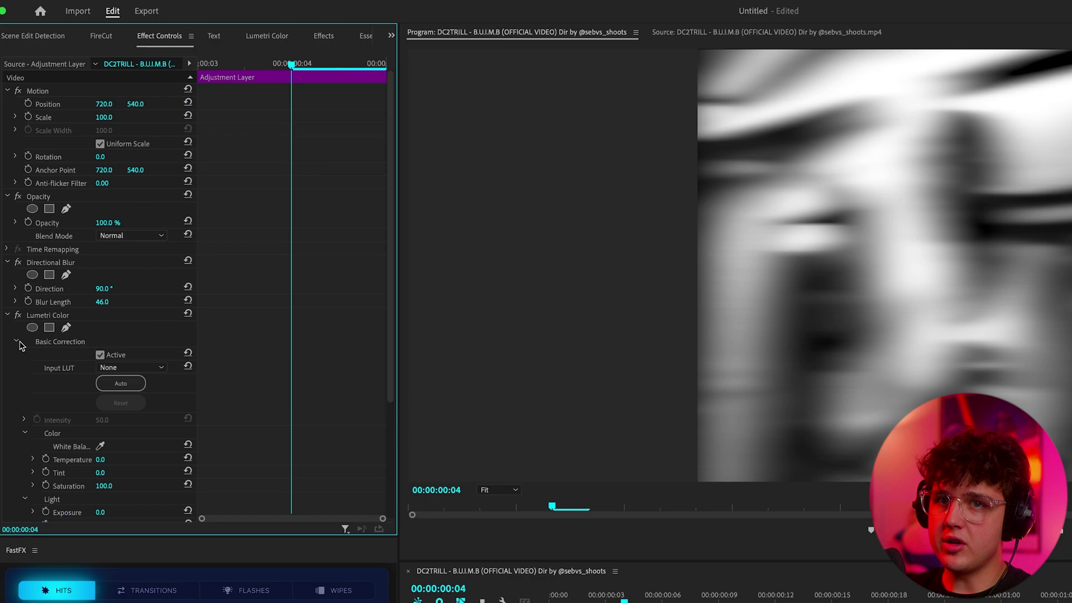
{"action": "scroll", "coordinate": [63, 444], "scroll_direction": "down", "scroll_amount": 4}
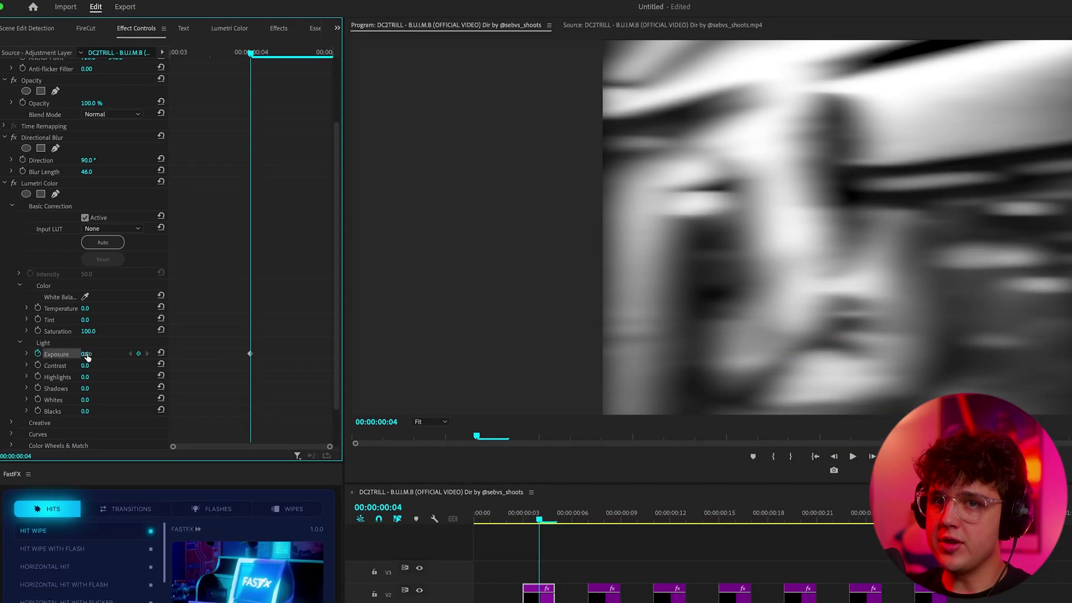
{"action": "type", "text": "1"}
{"action": "key", "text": "Return"}
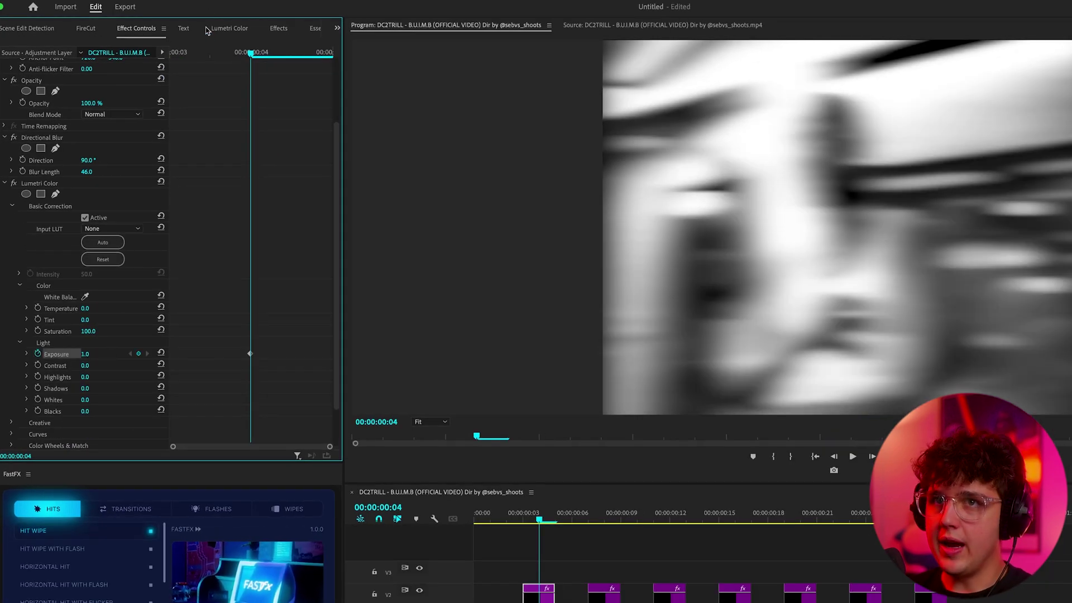
Add exposure keyframes at 0.0 at the start and end of the first adjustment layer.
{"action": "key", "text": "Left"}
{"action": "left_click", "coordinate": [159, 355]}
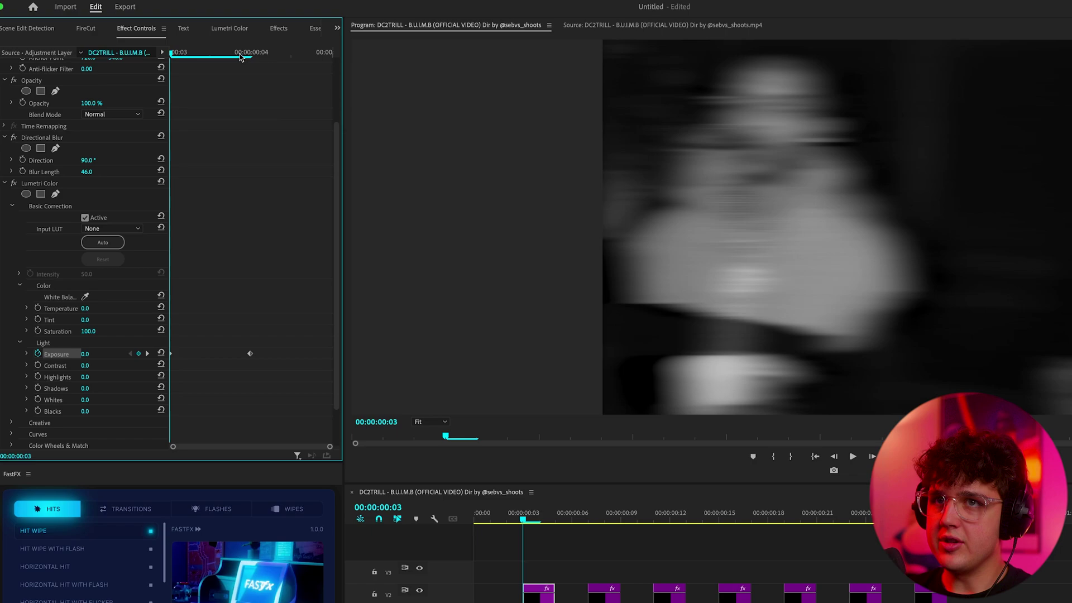
{"action": "key", "text": "Right"}
{"action": "key", "text": "Right"}
{"action": "scroll", "coordinate": [266, 259], "scroll_direction": "down", "scroll_amount": 5}
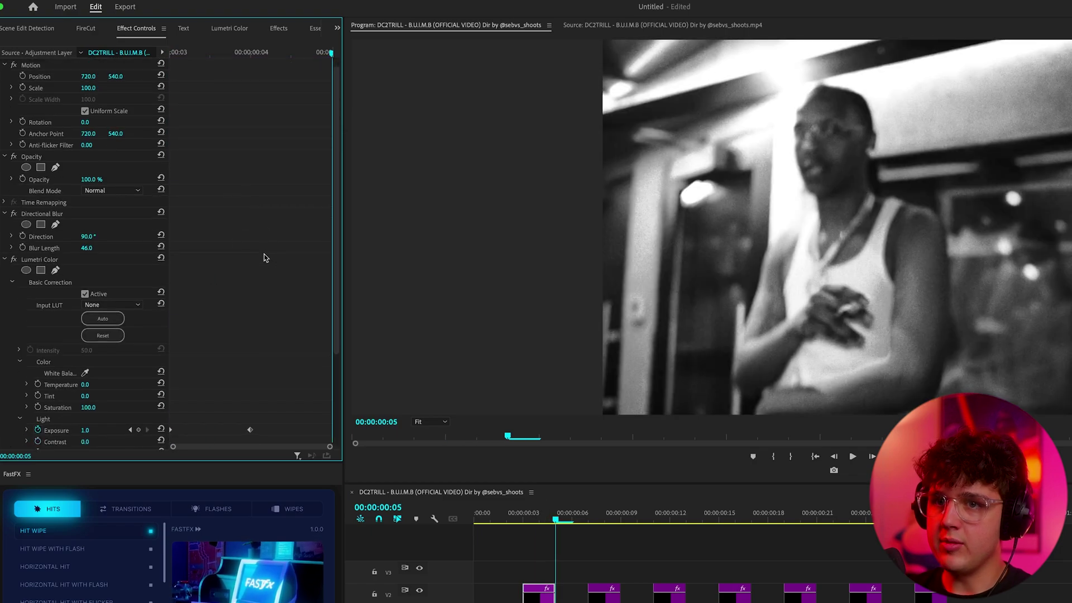
{"action": "left_click", "coordinate": [161, 310]}
Scrub over the first transition and raise the first adjustment layer's middle exposure keyframe at the cut.
{"action": "left_click_drag", "start_coordinate": [514, 521], "coordinate": [536, 523]}
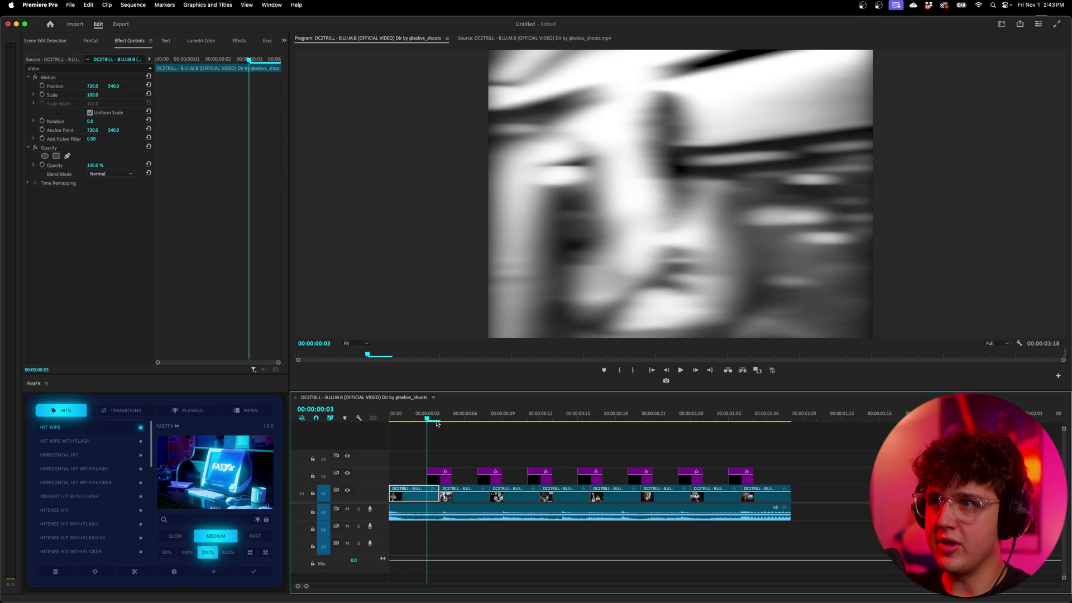
{"action": "left_click", "coordinate": [439, 476]}
{"action": "scroll", "coordinate": [103, 321], "scroll_direction": "down", "scroll_amount": 3}
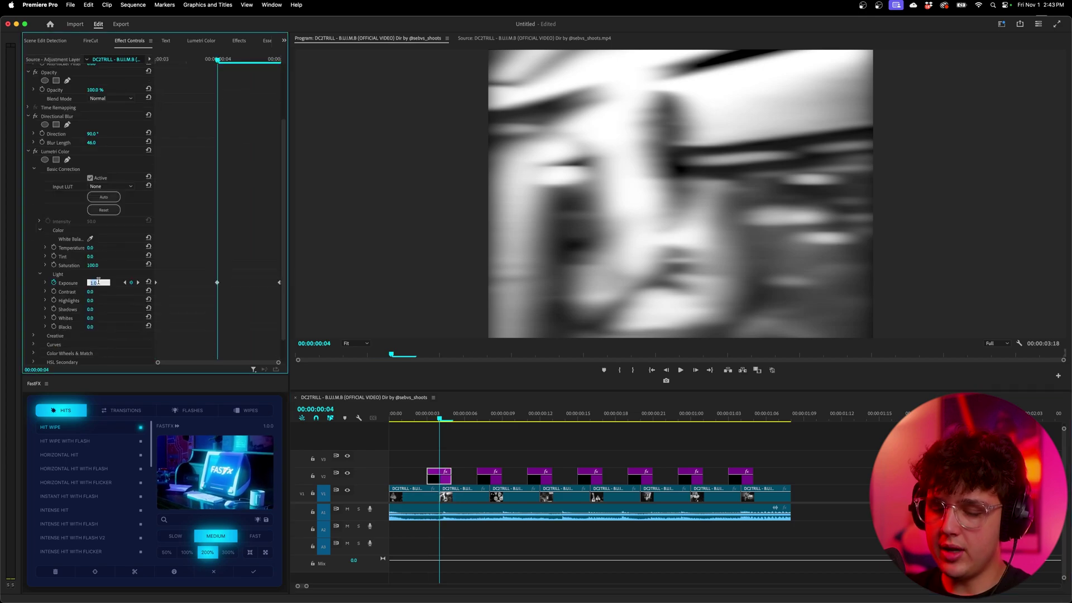
{"action": "key", "text": "Return"}
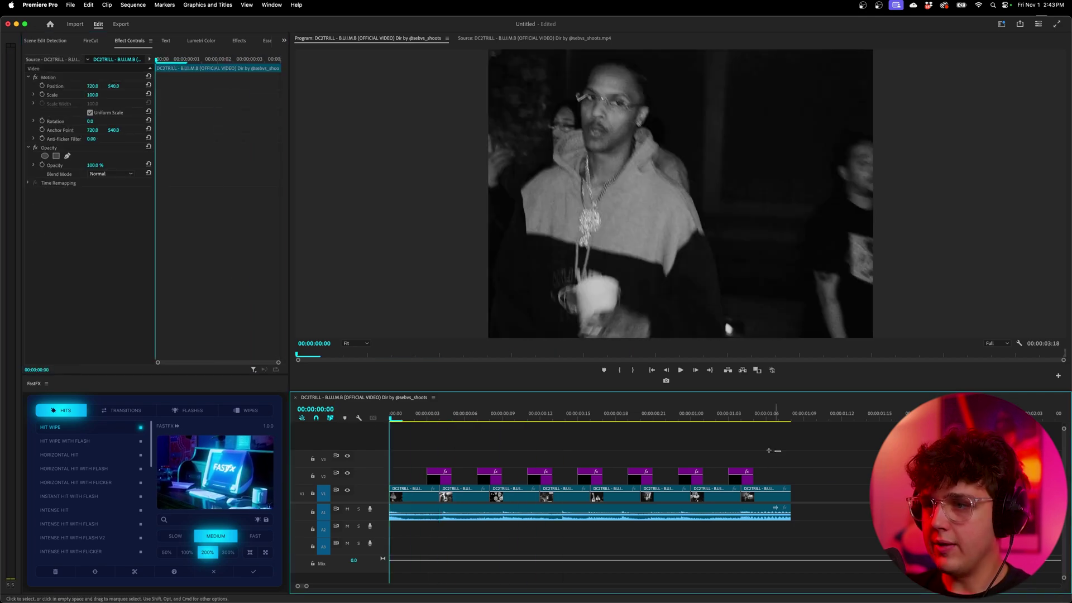
Replace the six other adjustment layers on V2 with copies of the exposure-keyframed one and play the sequence.
{"action": "left_click_drag", "start_coordinate": [780, 451], "coordinate": [593, 479]}
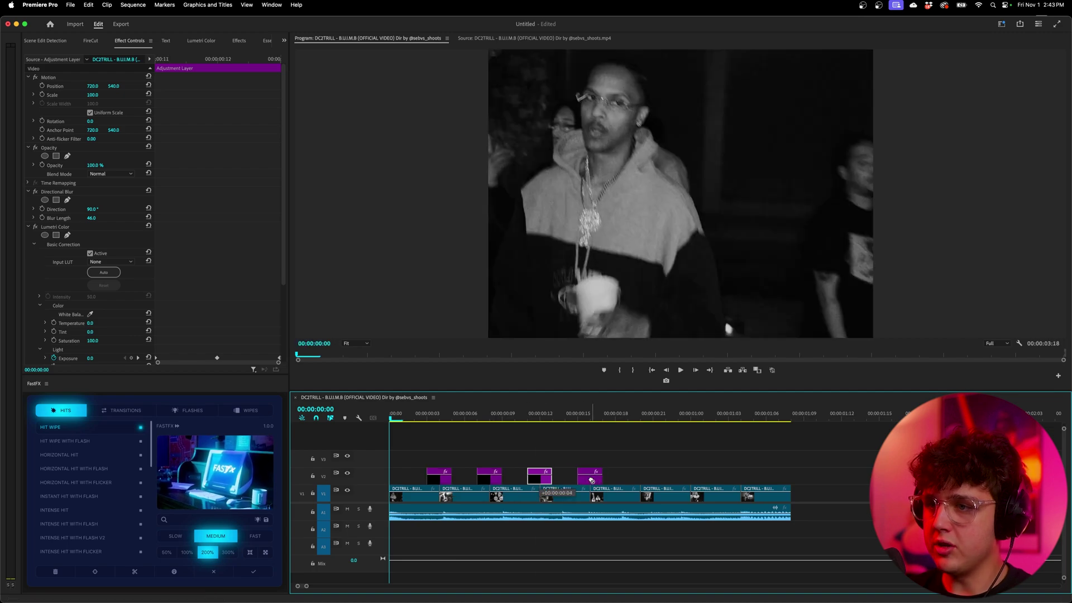
{"action": "key", "text": "space"}
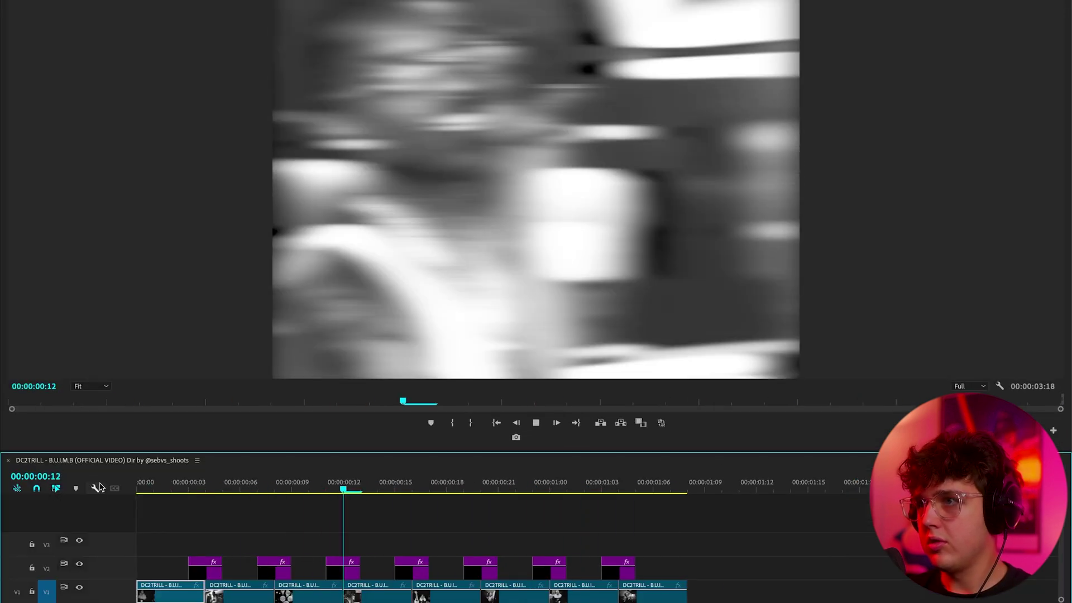
{"action": "key", "text": "space"}
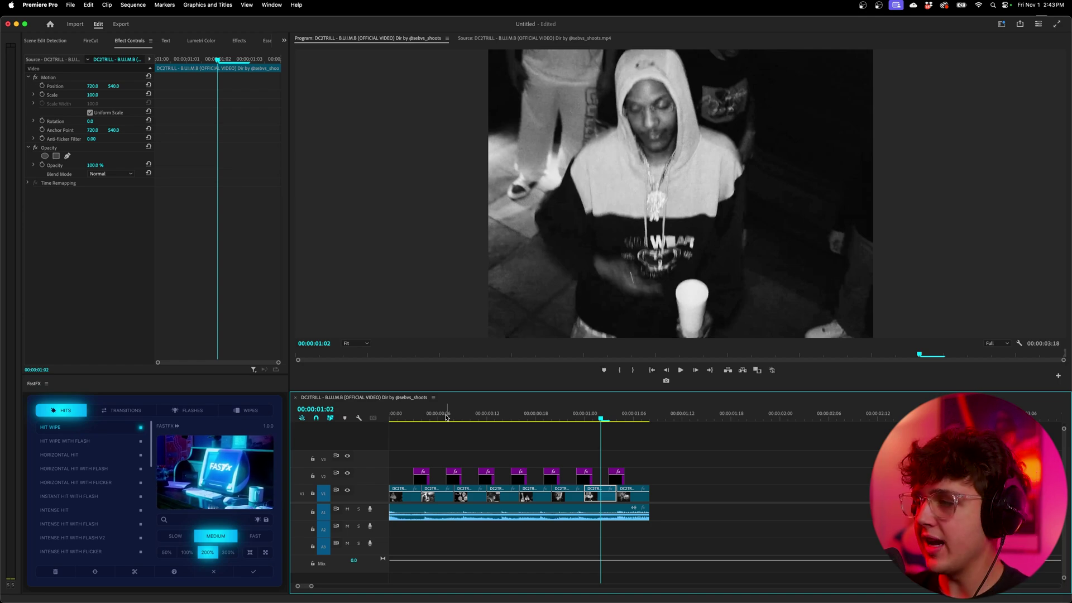
Find the Invert video effect, apply it to the second clip on V1, and play the first transition.
{"action": "left_click", "coordinate": [440, 417]}
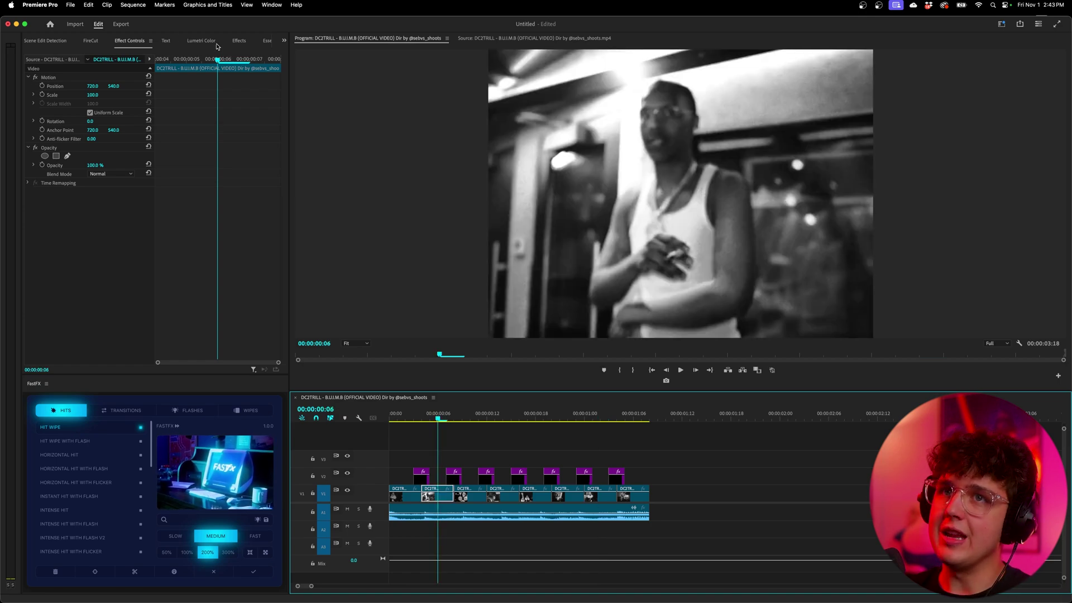
{"action": "left_click", "coordinate": [239, 41]}
{"action": "left_click", "coordinate": [414, 422]}
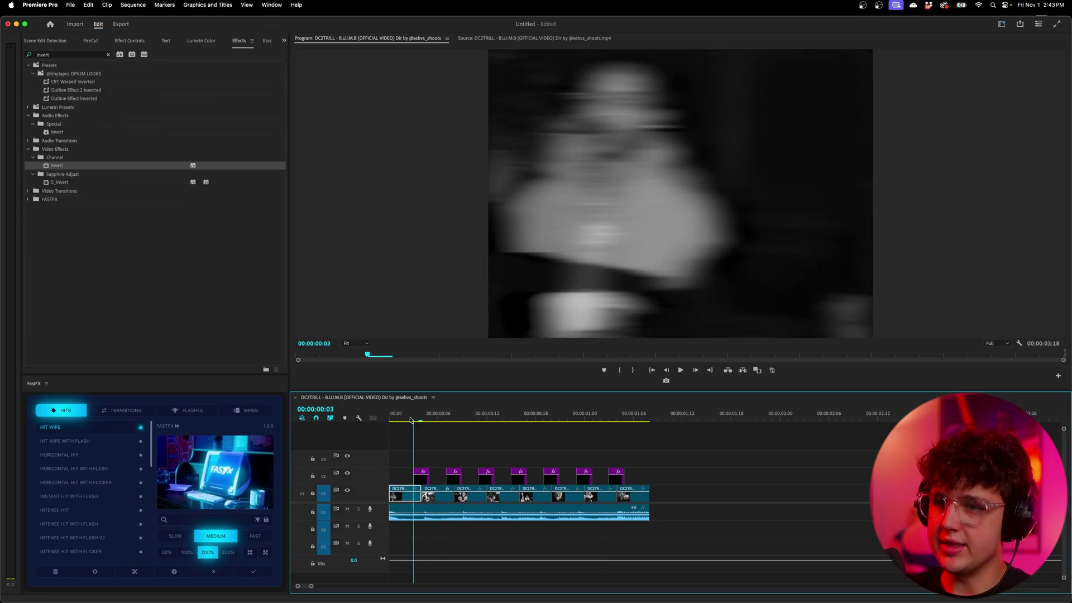
{"action": "key", "text": "space"}
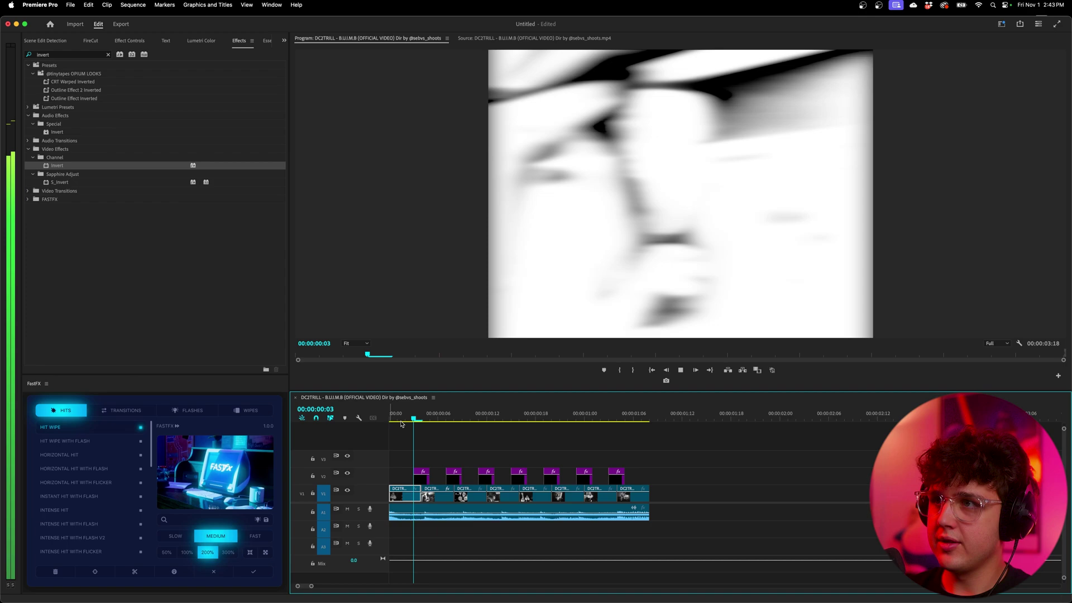
Apply the Invert effect to the fourth clip on V1 and play the sequence from the start.
{"action": "left_click_drag", "start_coordinate": [414, 423], "coordinate": [504, 427]}
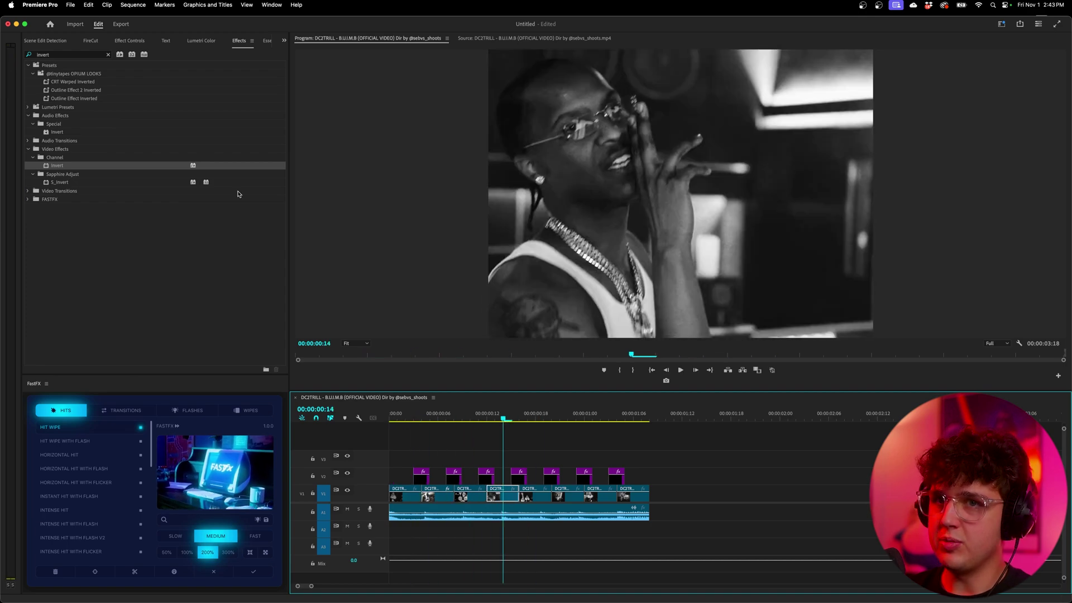
{"action": "left_click_drag", "start_coordinate": [503, 472], "coordinate": [503, 493]}
{"action": "key", "text": "space"}
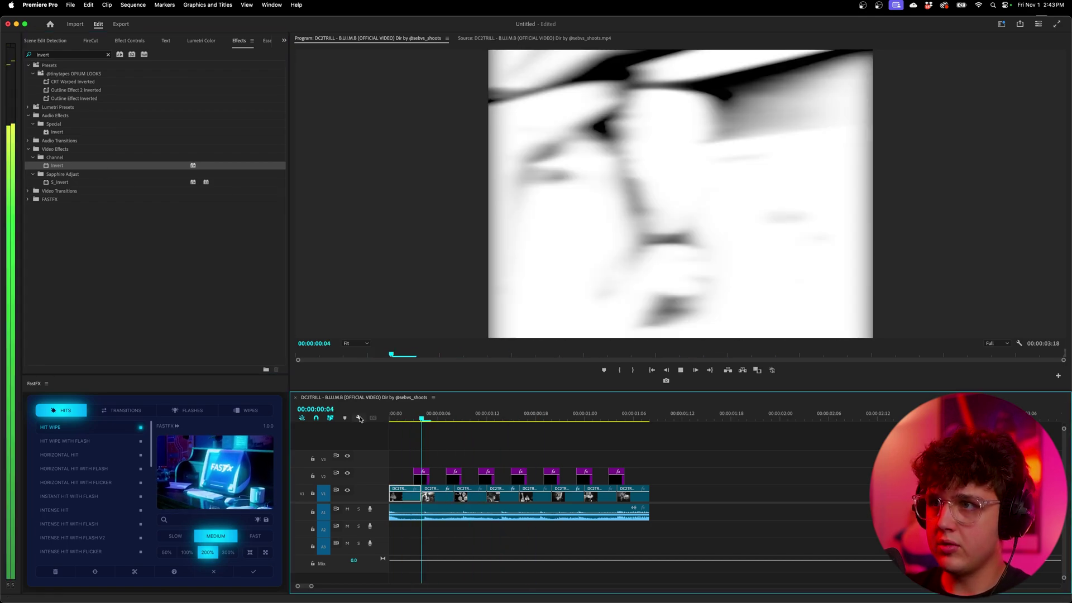